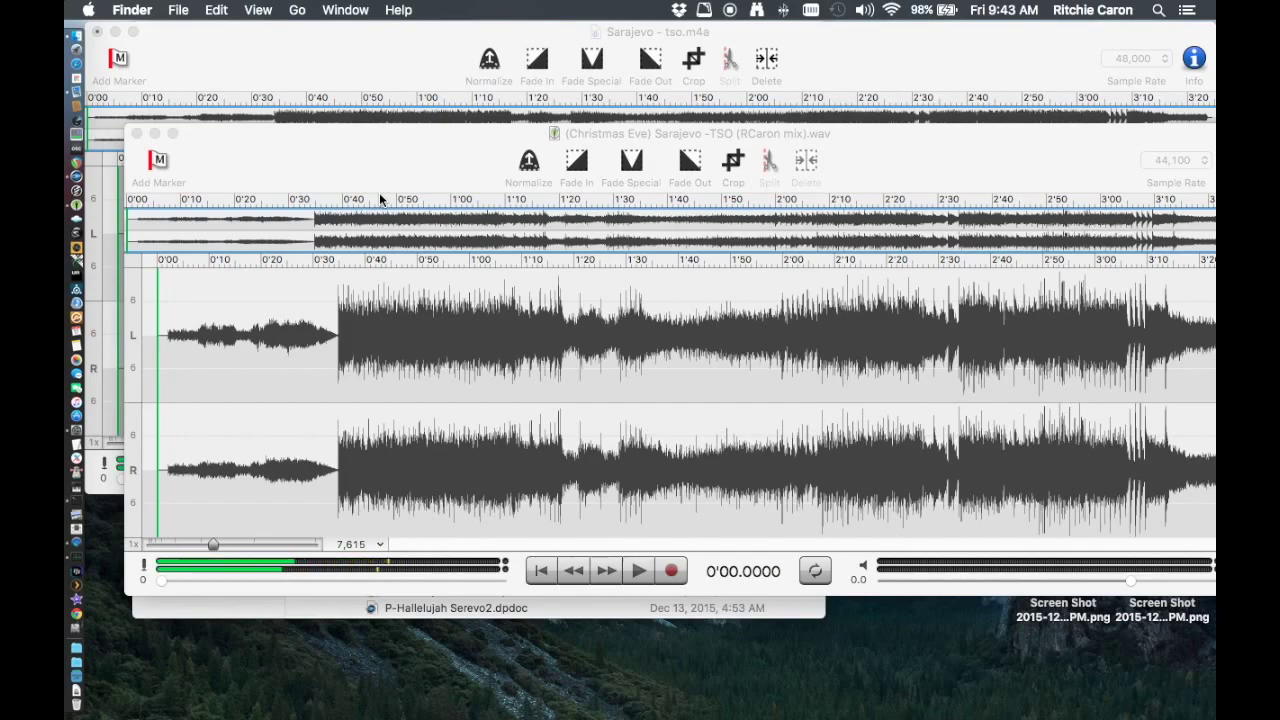
- Bring the Sarajevo WAV mix window to the front of the other documents
left_click_drag(271, 130, 317, 96)
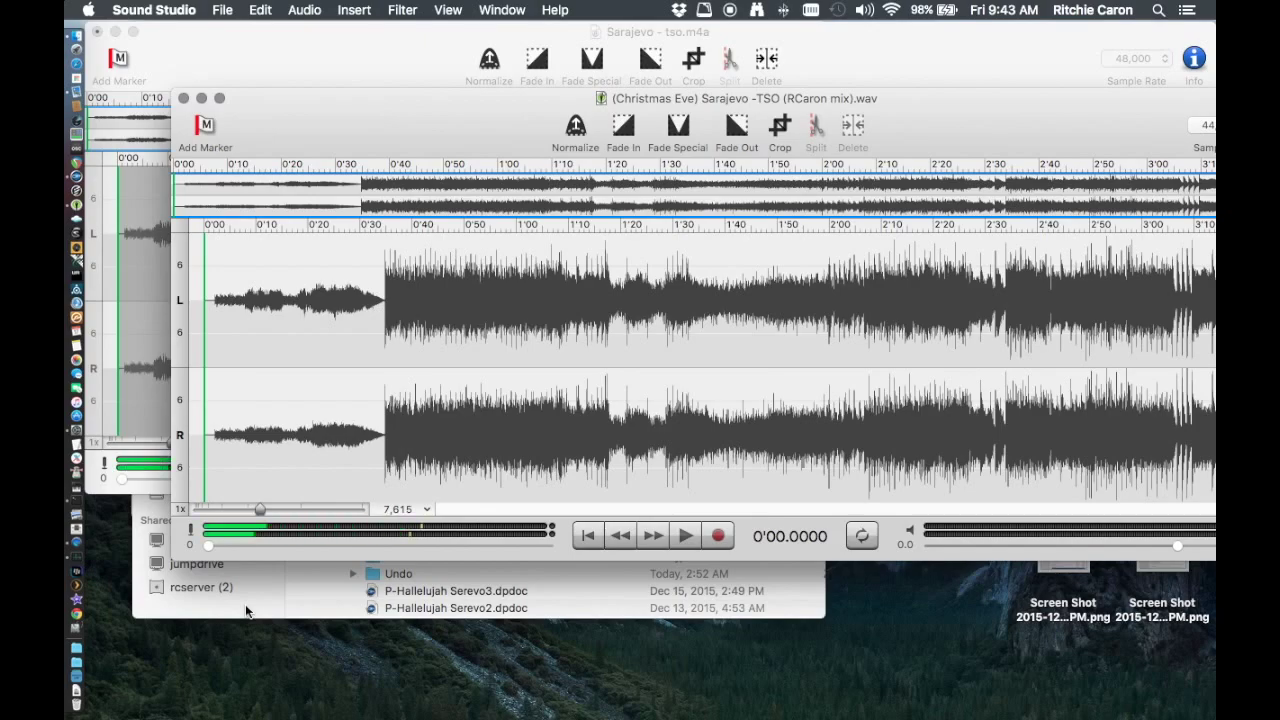
left_click(248, 613)
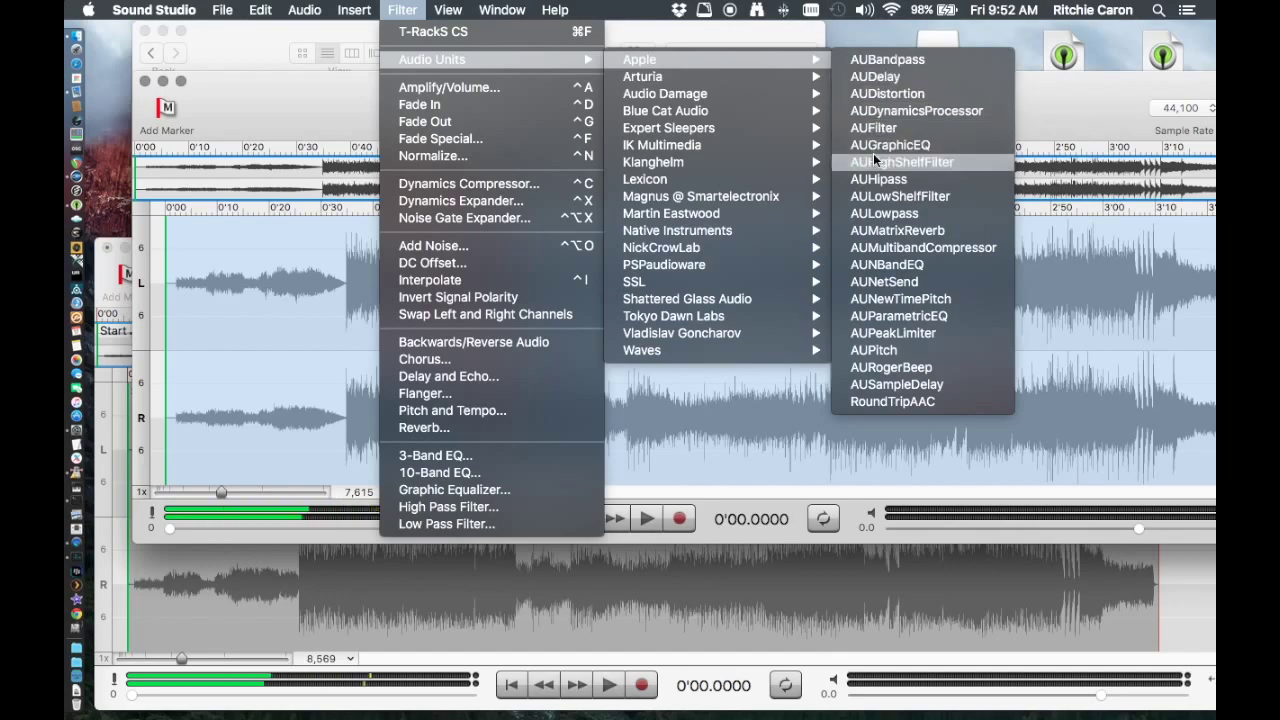
- Open AUMultibandCompressor on the mix, expand Details, and load the Fast and Smooth preset
left_click(887, 246)
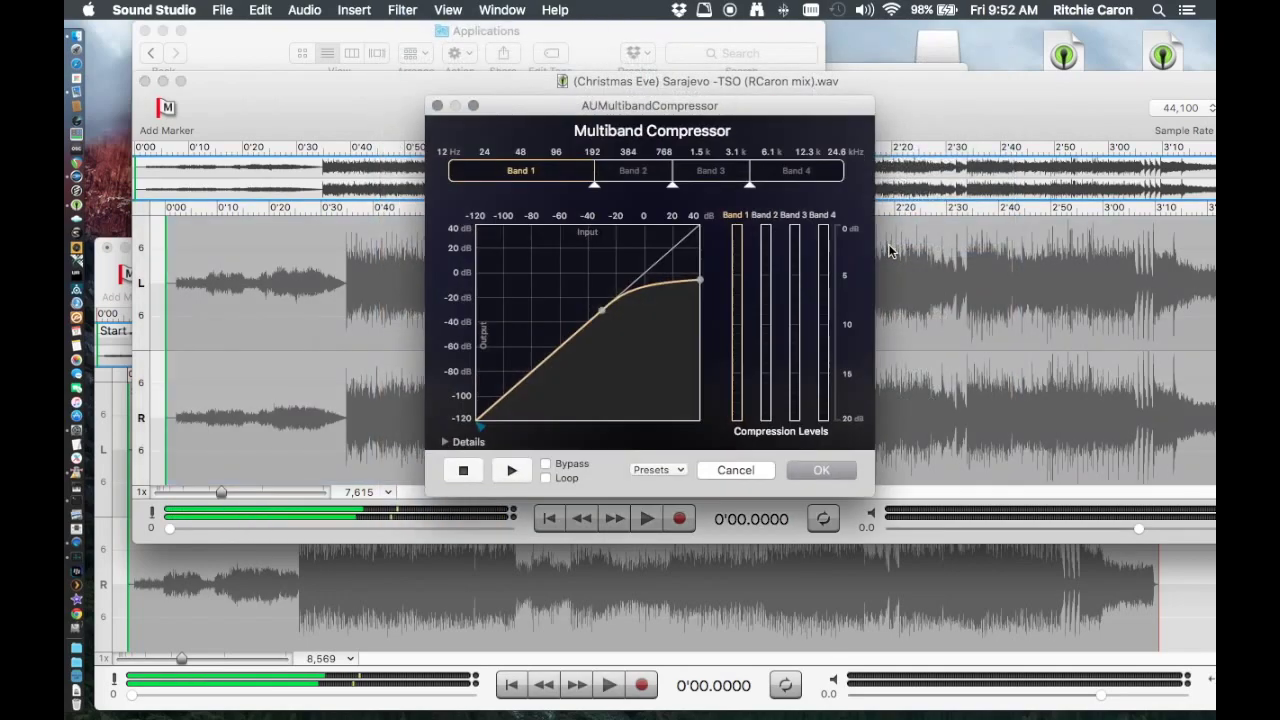
left_click(446, 442)
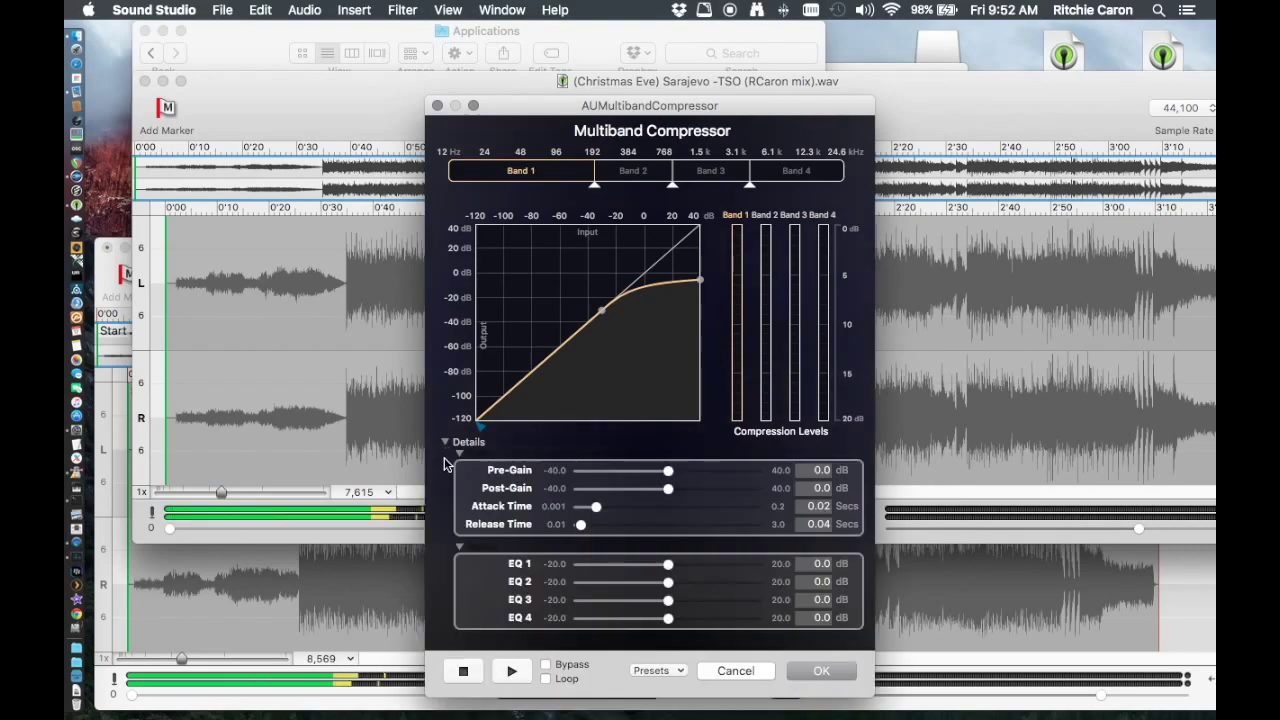
left_click_drag(668, 470, 660, 476)
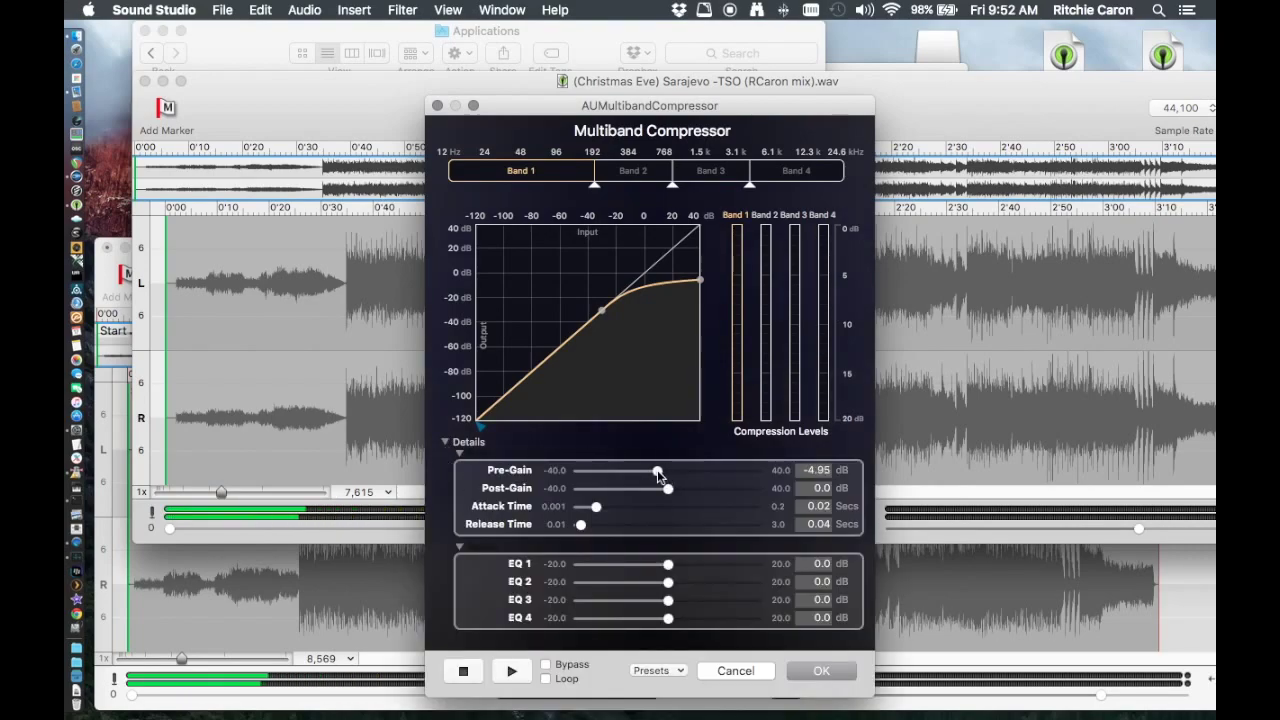
left_click_drag(695, 105, 666, 30)
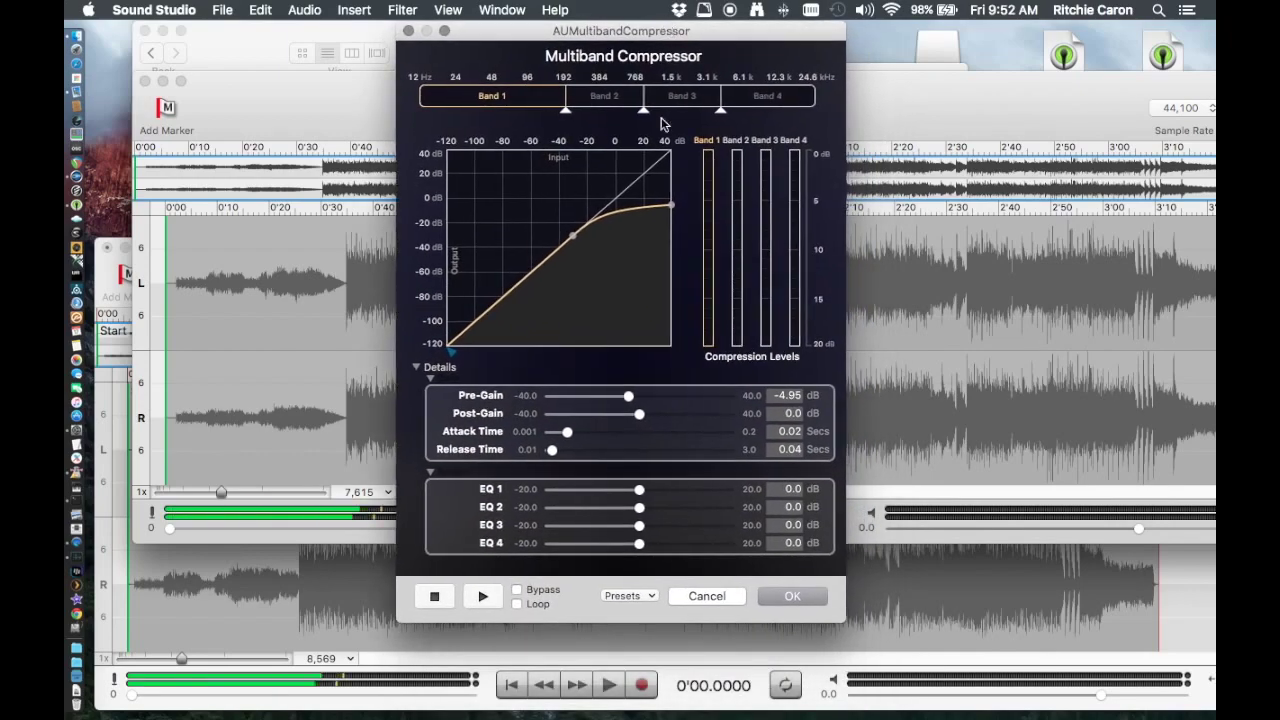
left_click(647, 599)
left_click(700, 596)
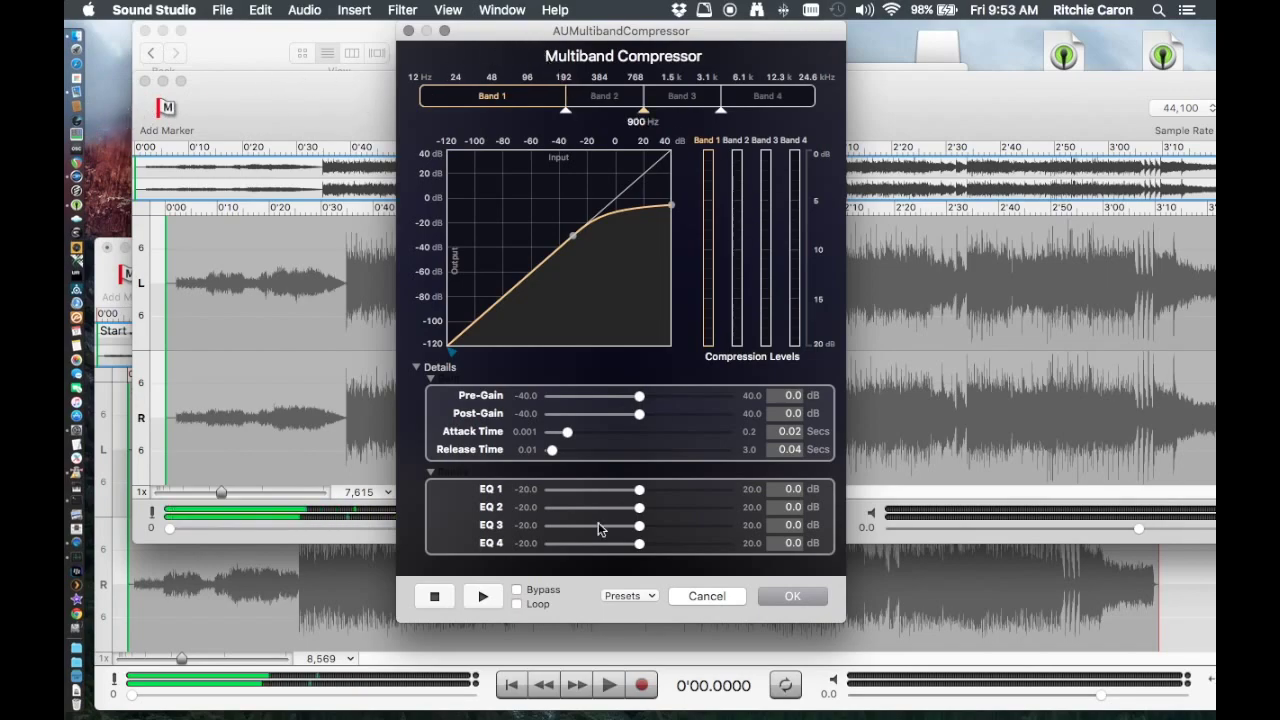
- Preview the song while roughing in pre-gain near 6.6 dB and crossovers at 162 Hz and 950 Hz
left_click(485, 596)
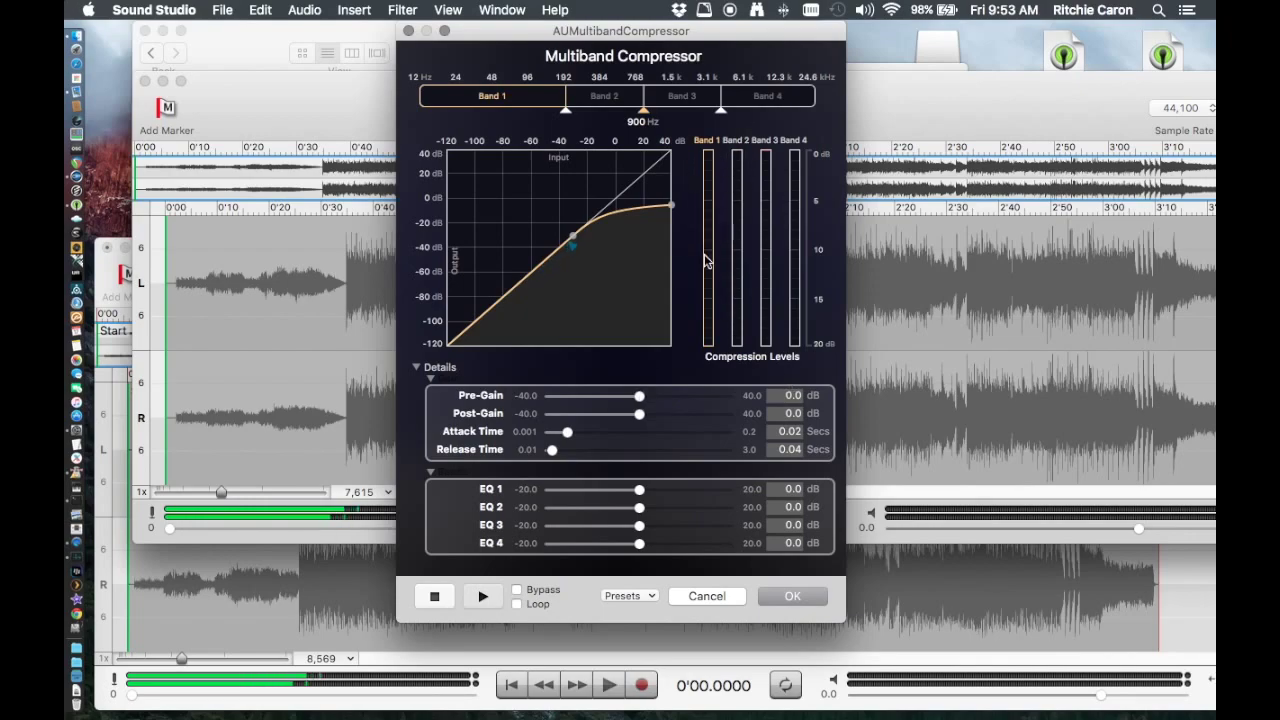
left_click_drag(640, 396, 654, 400)
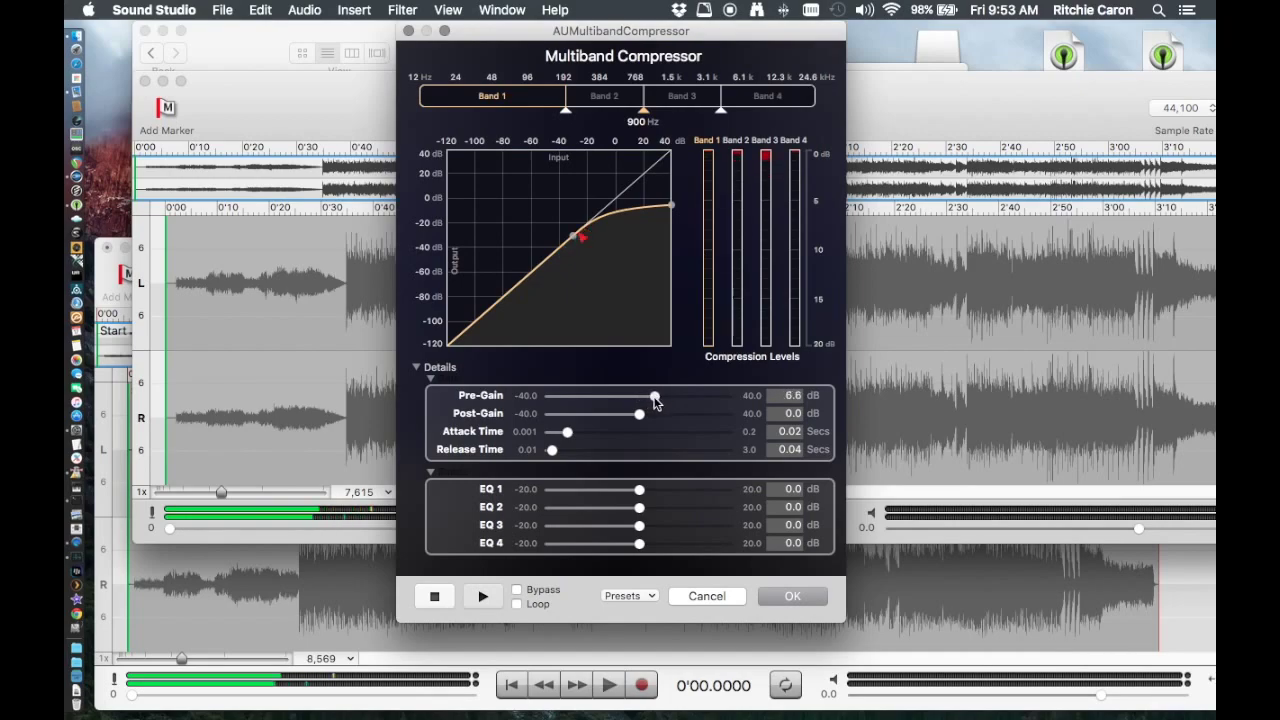
left_click(563, 108)
left_click_drag(563, 108, 555, 108)
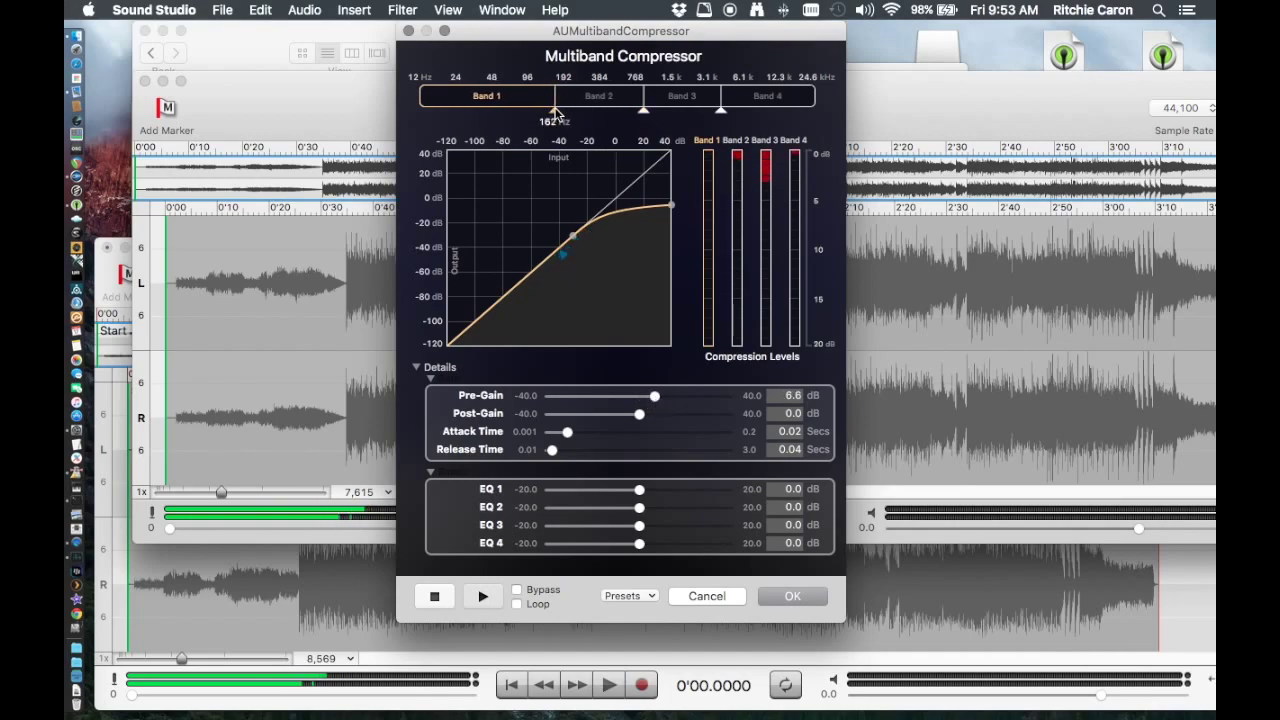
left_click_drag(645, 116, 648, 116)
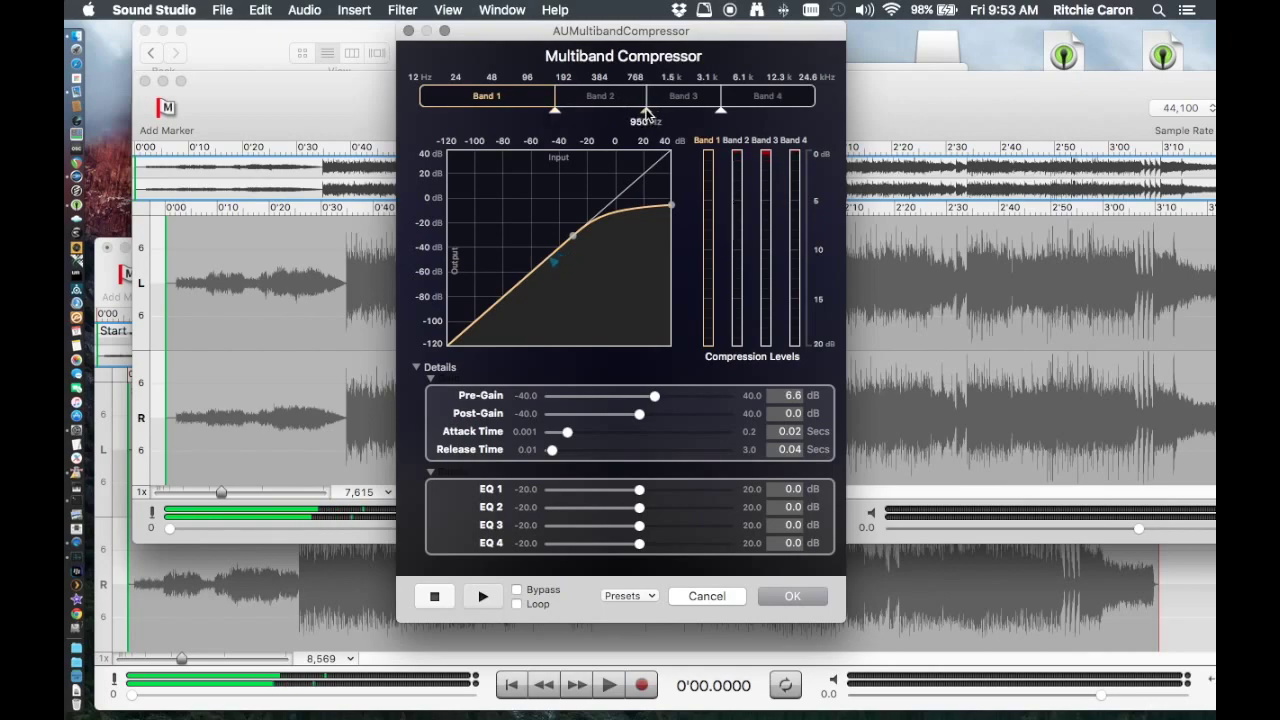
key("XF86AudioRaiseVolume")
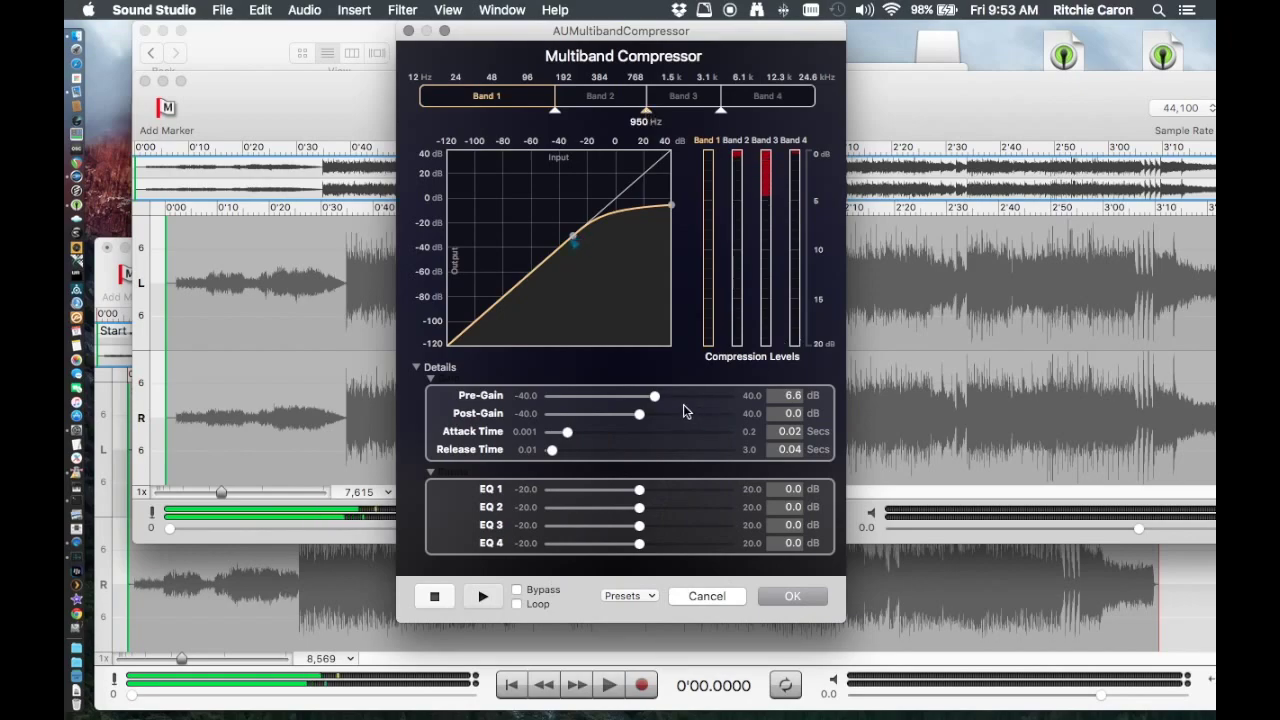
- Settle pre-gain at 10.16 dB and crossovers near 189 Hz, 932 Hz and 4.5 kHz
left_click_drag(655, 398, 646, 398)
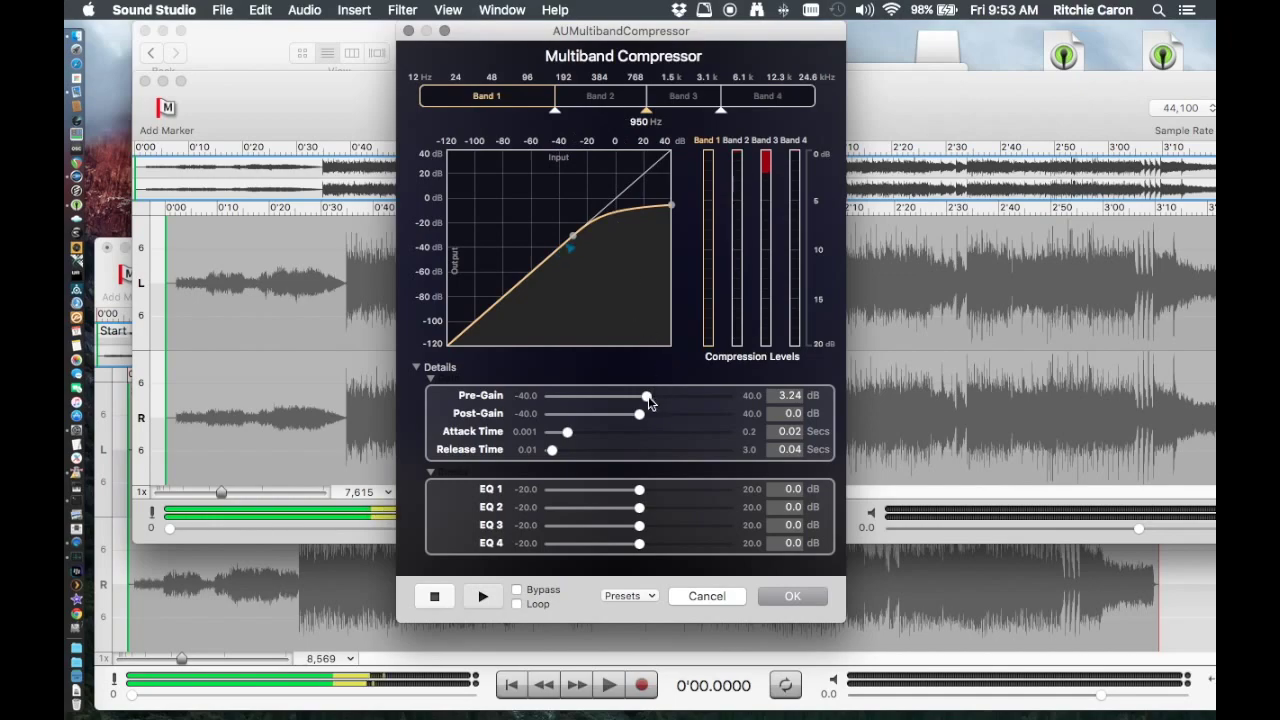
left_click_drag(648, 397, 663, 397)
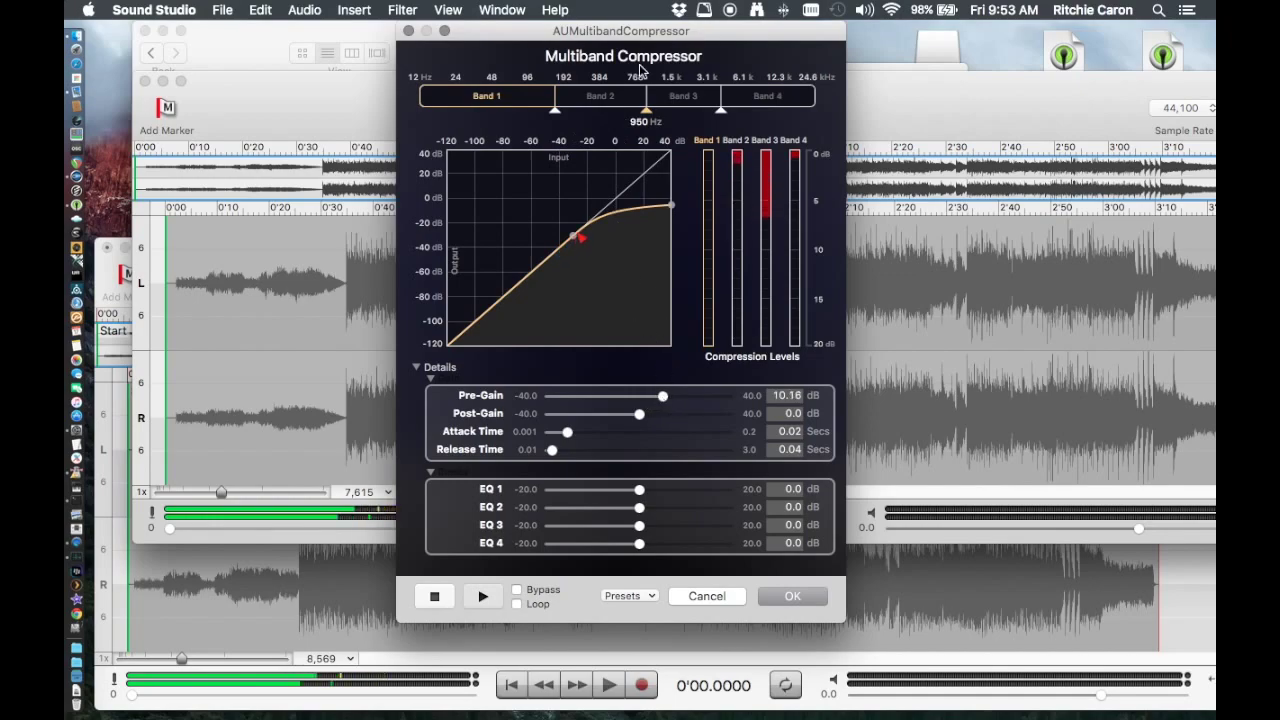
mouse_move(644, 117)
left_mouse_down()
mouse_move(657, 115)
mouse_move(645, 117)
left_mouse_up()
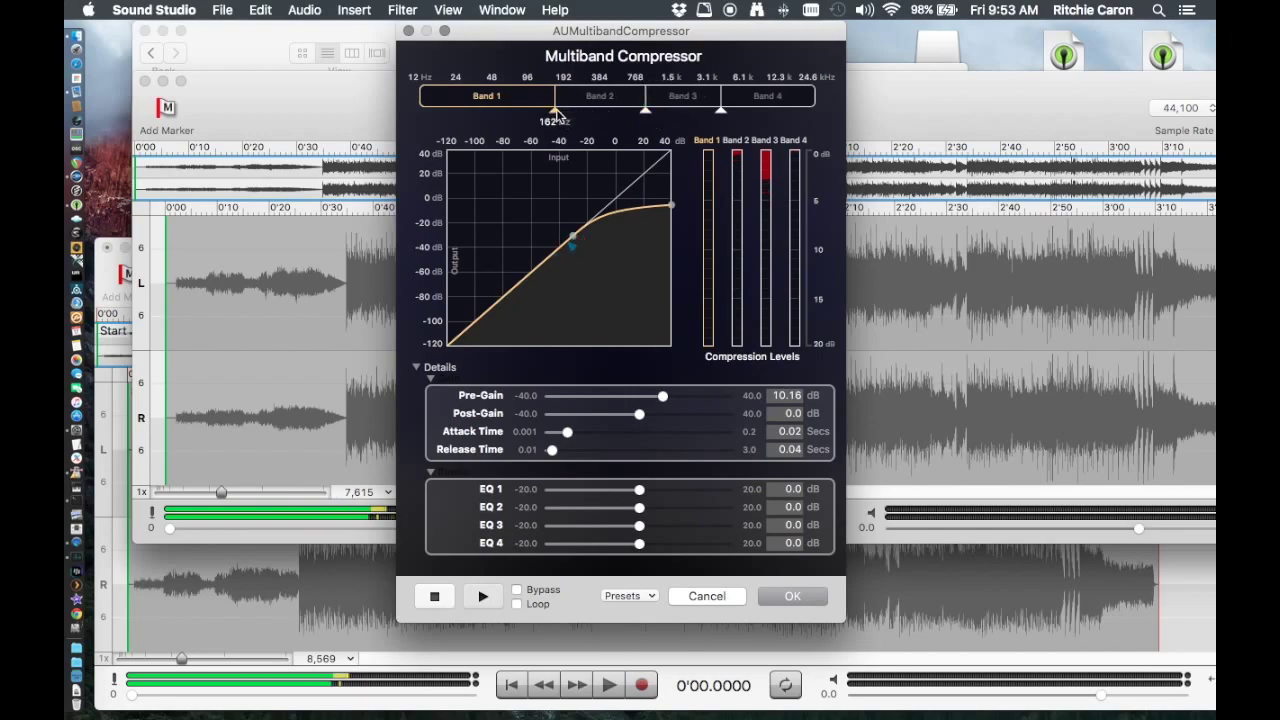
left_click_drag(555, 110, 563, 110)
left_click_drag(721, 110, 731, 117)
- Lower the three crossovers to about 129 Hz, 866 Hz and 3648 Hz
left_click(562, 112)
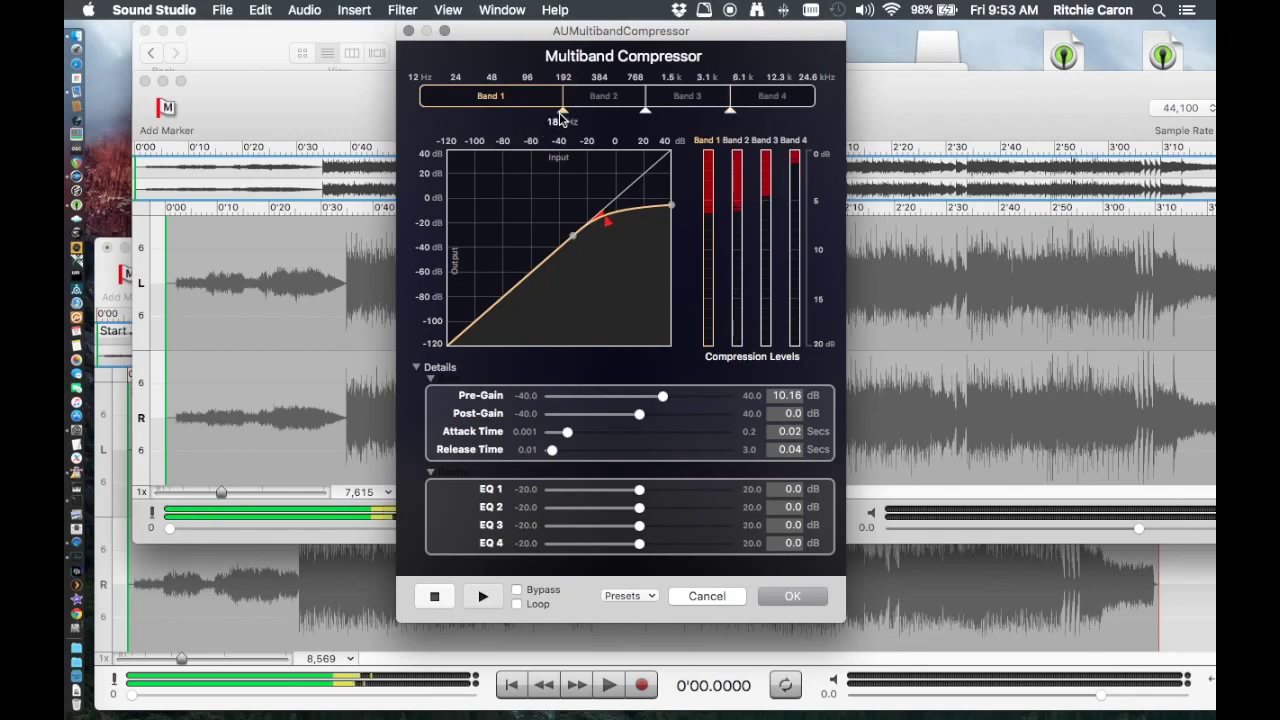
mouse_move(567, 115)
left_mouse_down()
mouse_move(540, 114)
mouse_move(577, 112)
mouse_move(528, 114)
mouse_move(543, 112)
left_mouse_up()
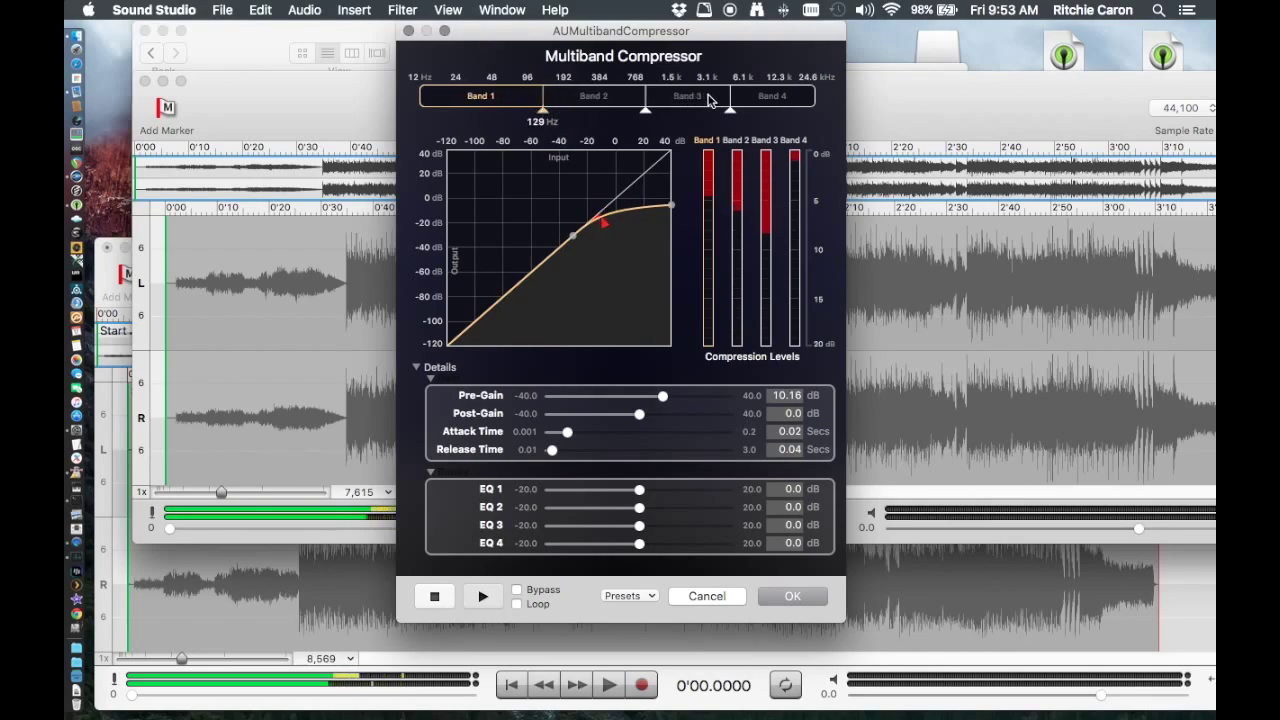
left_click(730, 112)
left_click_drag(730, 112, 723, 112)
left_click_drag(645, 112, 645, 115)
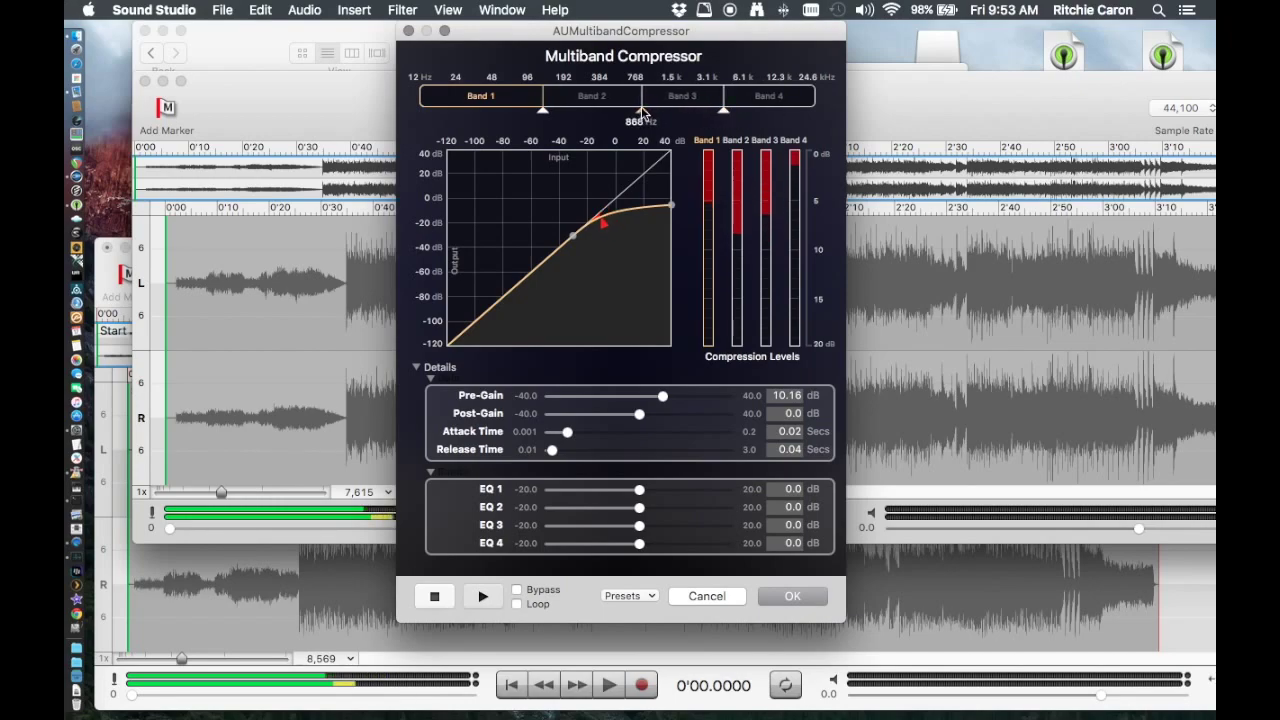
left_click_drag(723, 112, 715, 115)
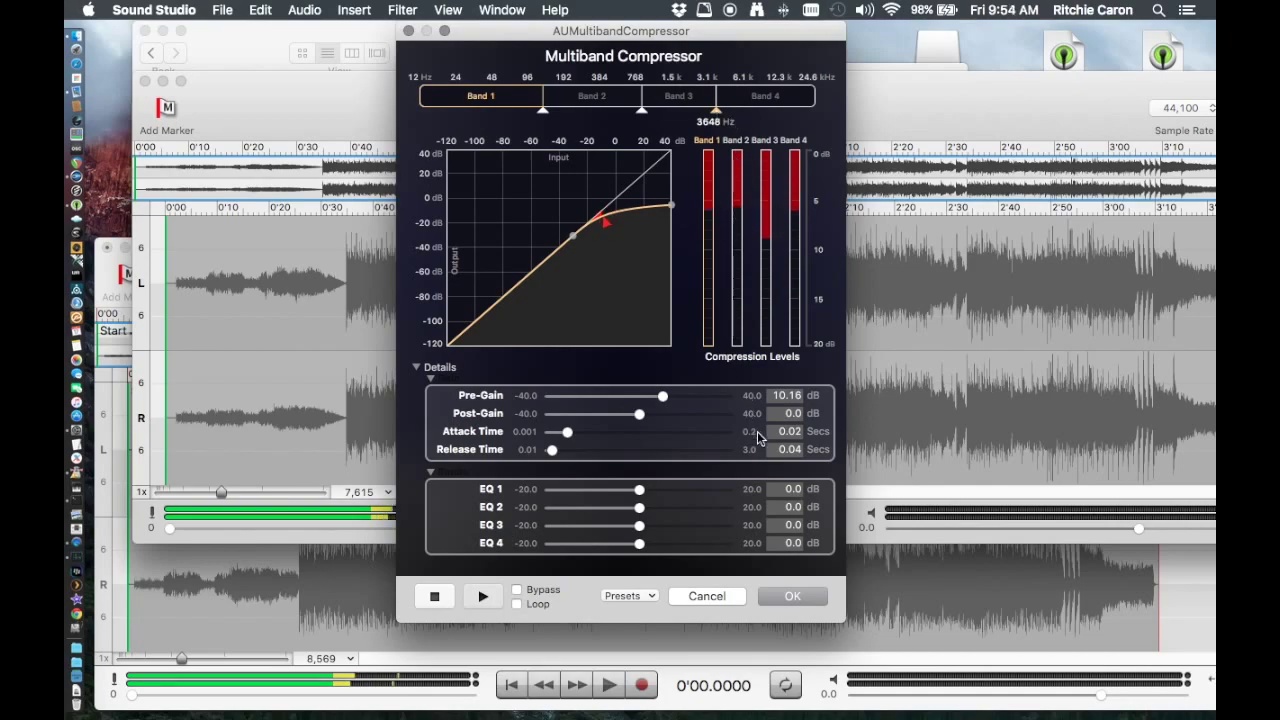
- Try several factory presets, ending on a gentler one with 0.05 s attack and 0.2 s release
left_click(652, 596)
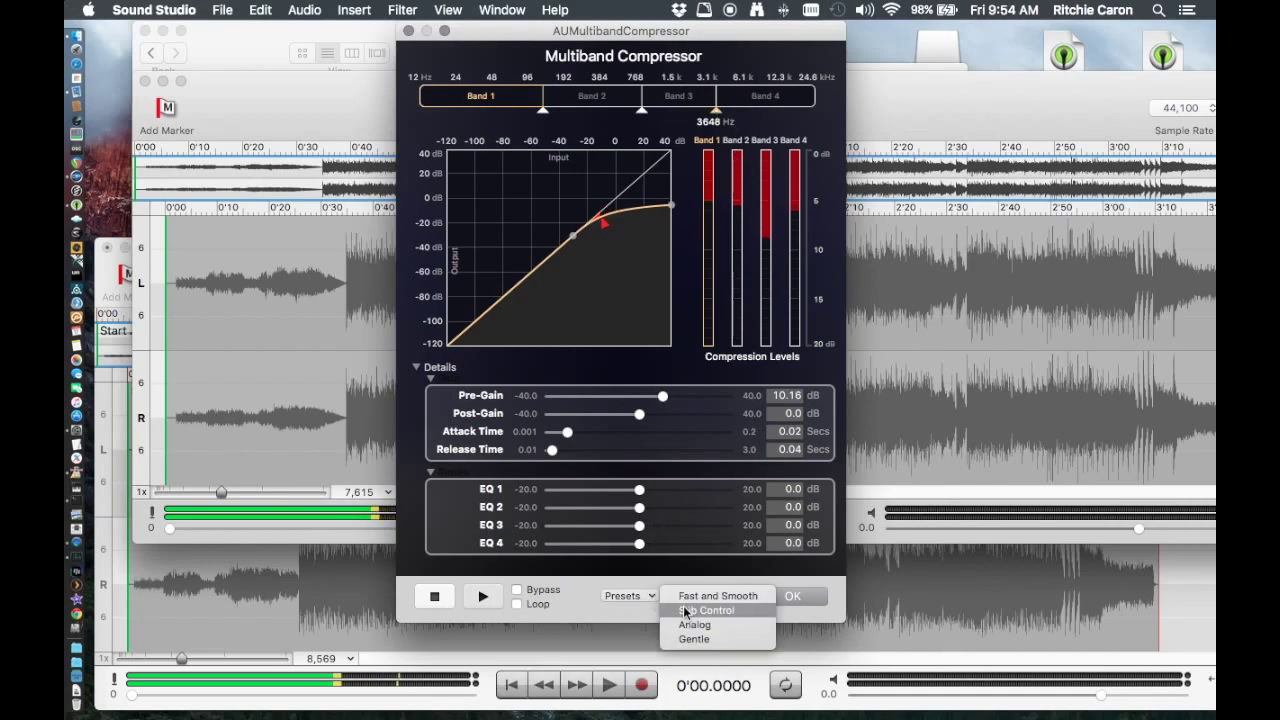
left_click(683, 608)
left_click(640, 596)
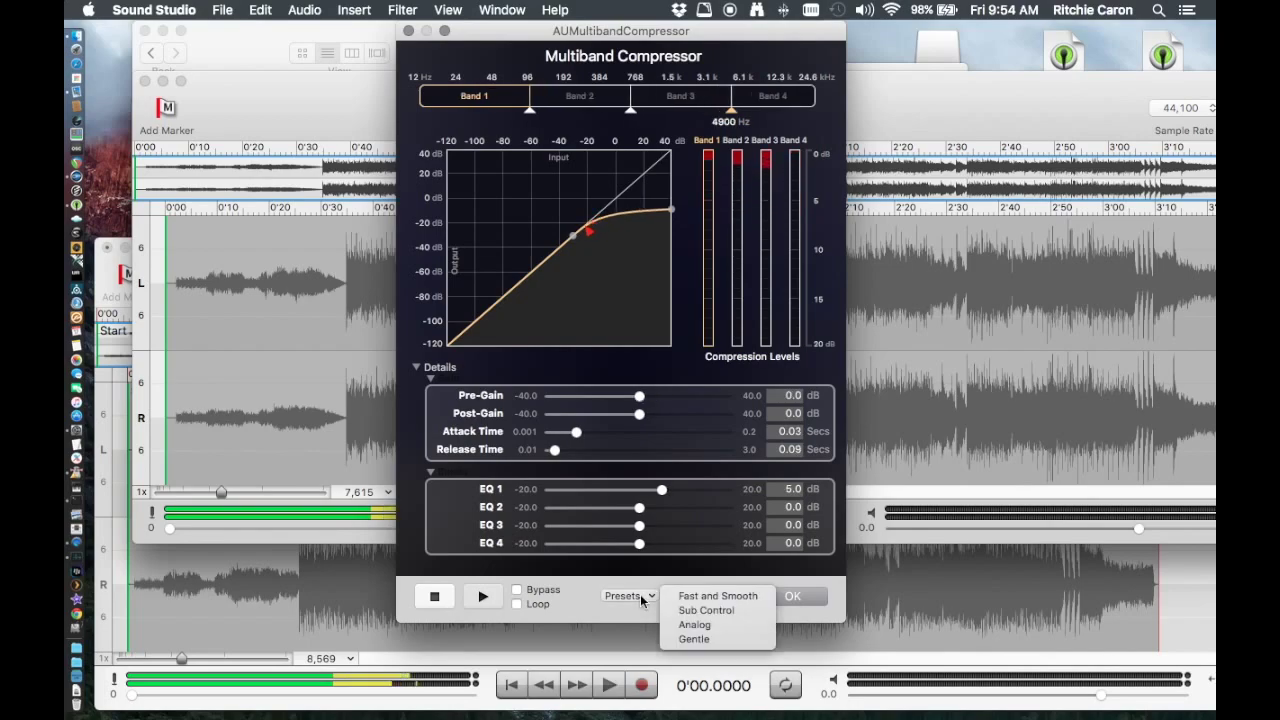
left_click(663, 624)
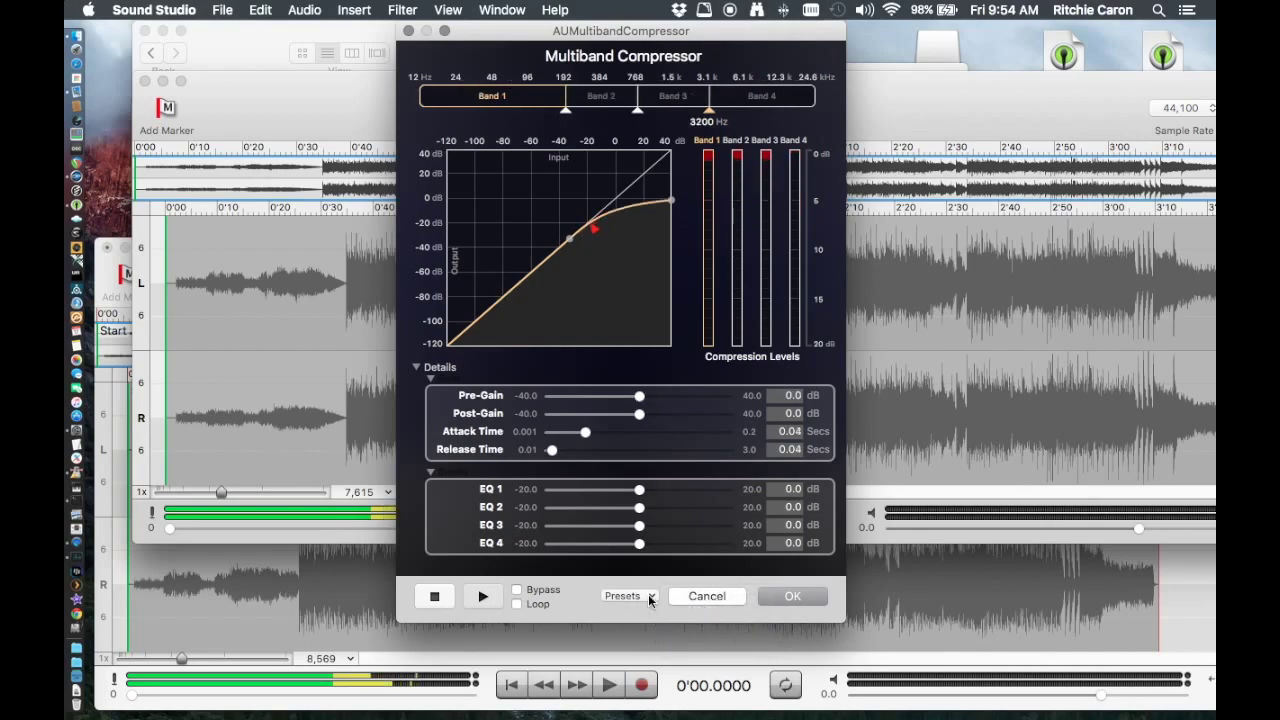
left_click(648, 596)
left_click(675, 635)
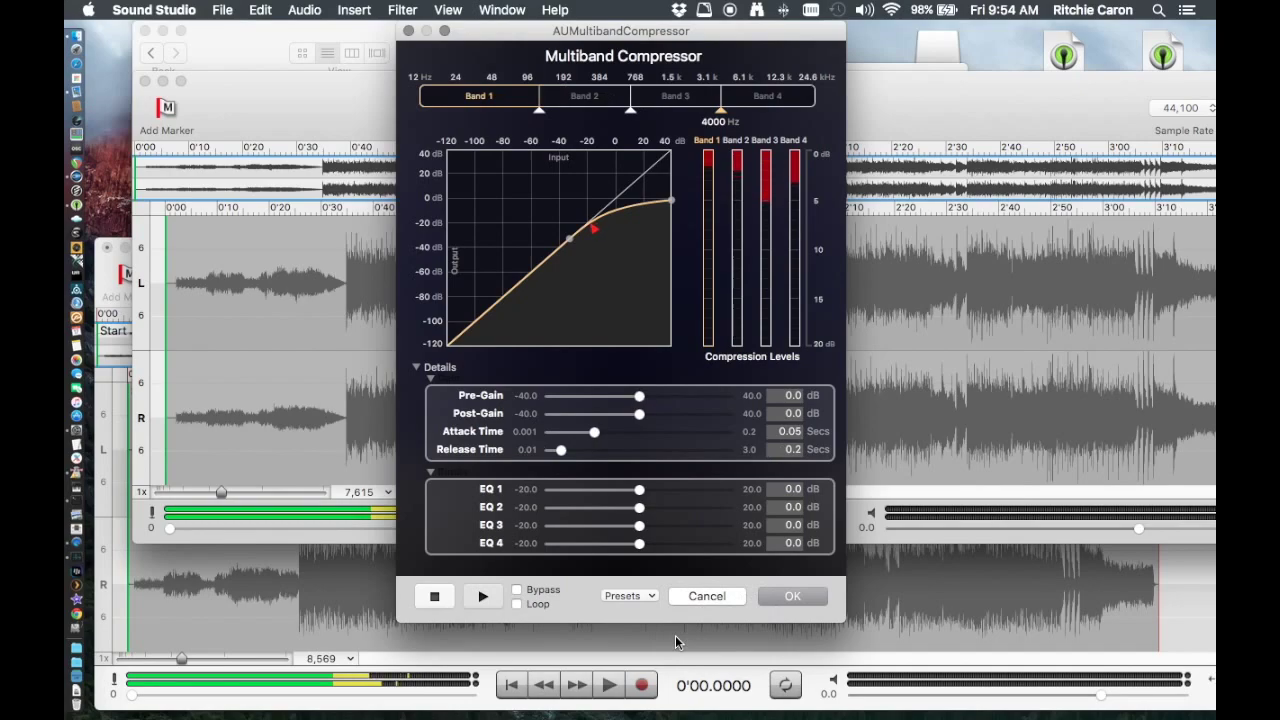
- Move the crossovers to about 79 Hz, 768 Hz and roughly 4 kHz
left_click(665, 100)
left_click_drag(630, 110, 639, 113)
left_click_drag(721, 111, 720, 115)
mouse_move(538, 115)
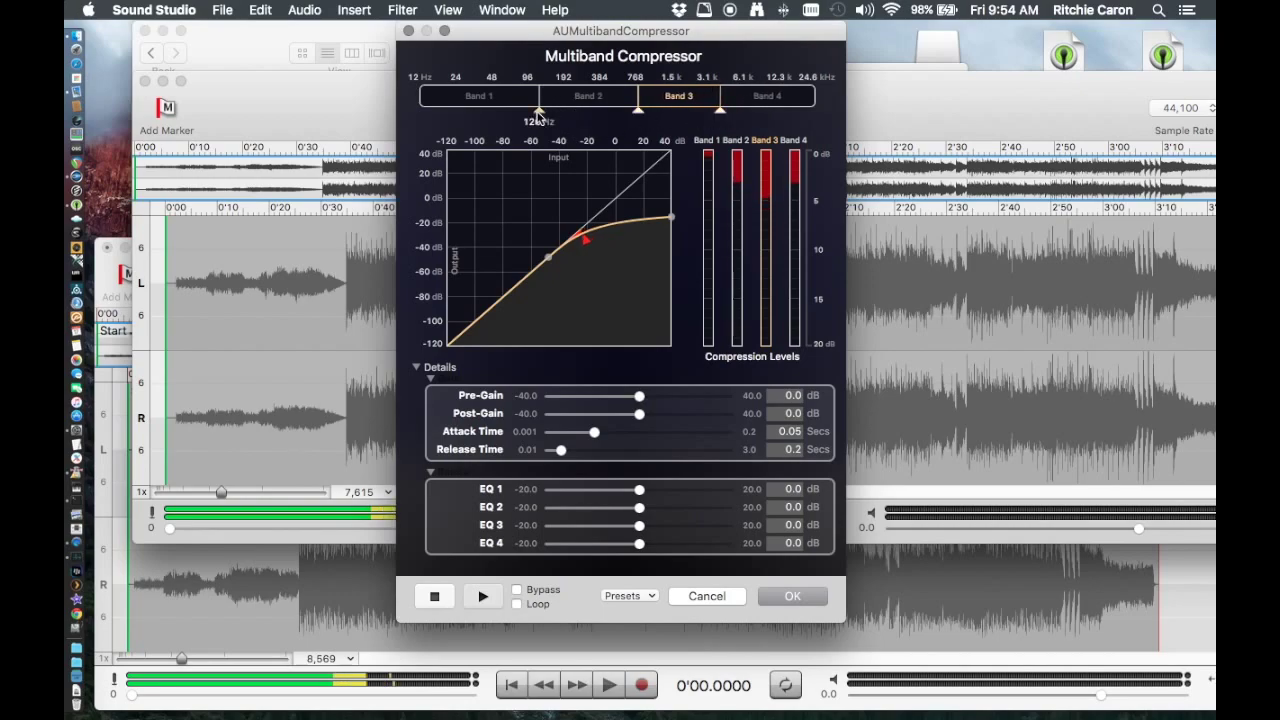
mouse_move(639, 112)
left_mouse_down()
mouse_move(612, 115)
mouse_move(641, 116)
left_mouse_up()
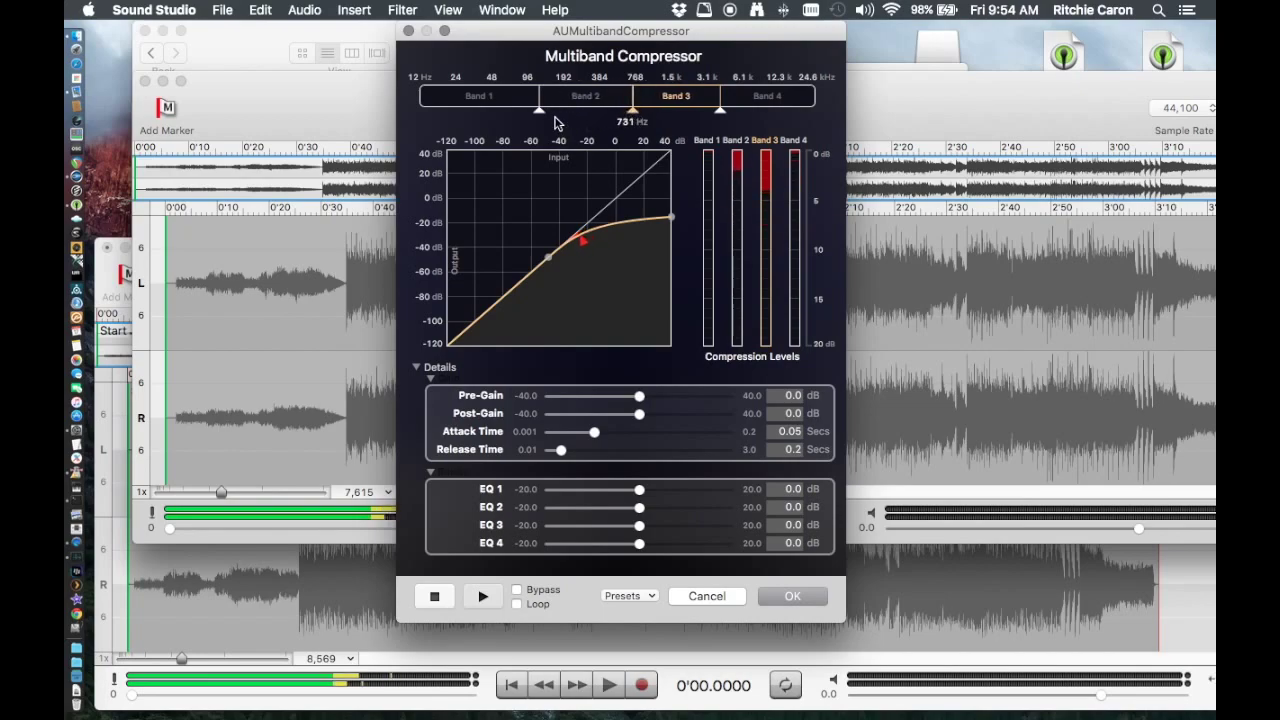
left_click_drag(540, 116, 518, 118)
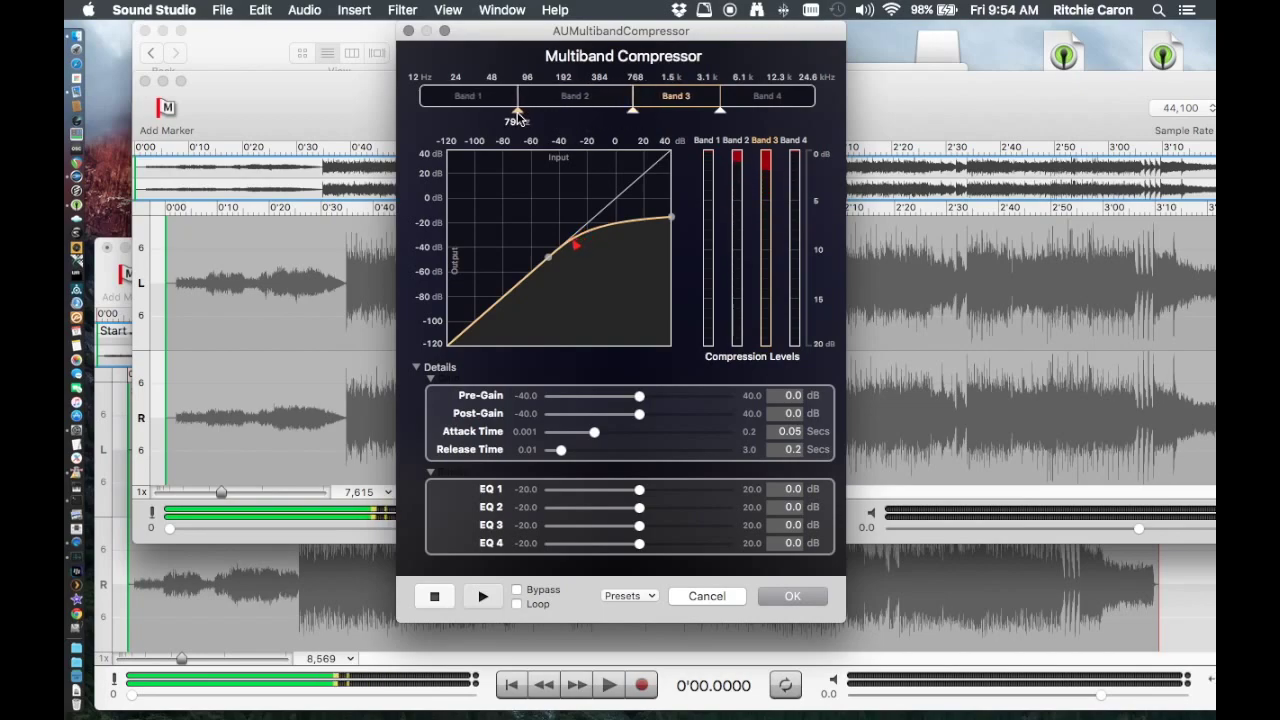
left_click(735, 195)
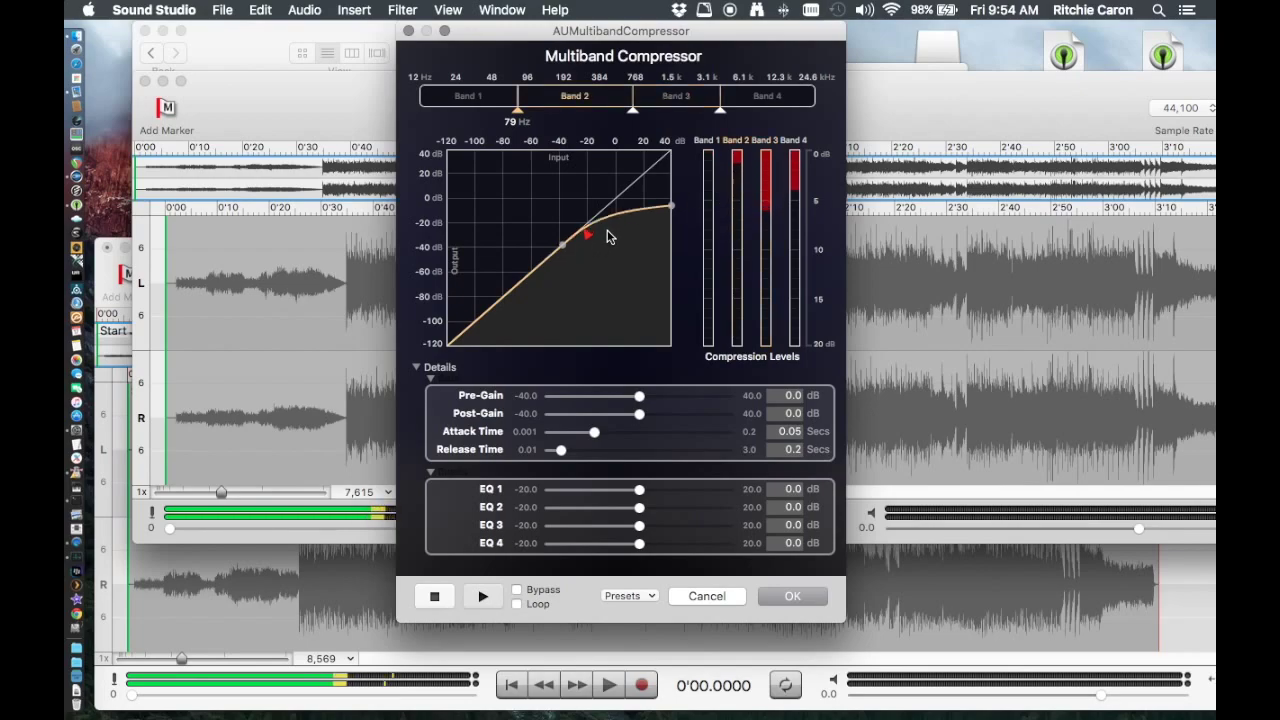
- Reshape the threshold curves of Bands 1–4 and raise the pre-gain to 7.23 dB
left_click_drag(560, 250, 558, 251)
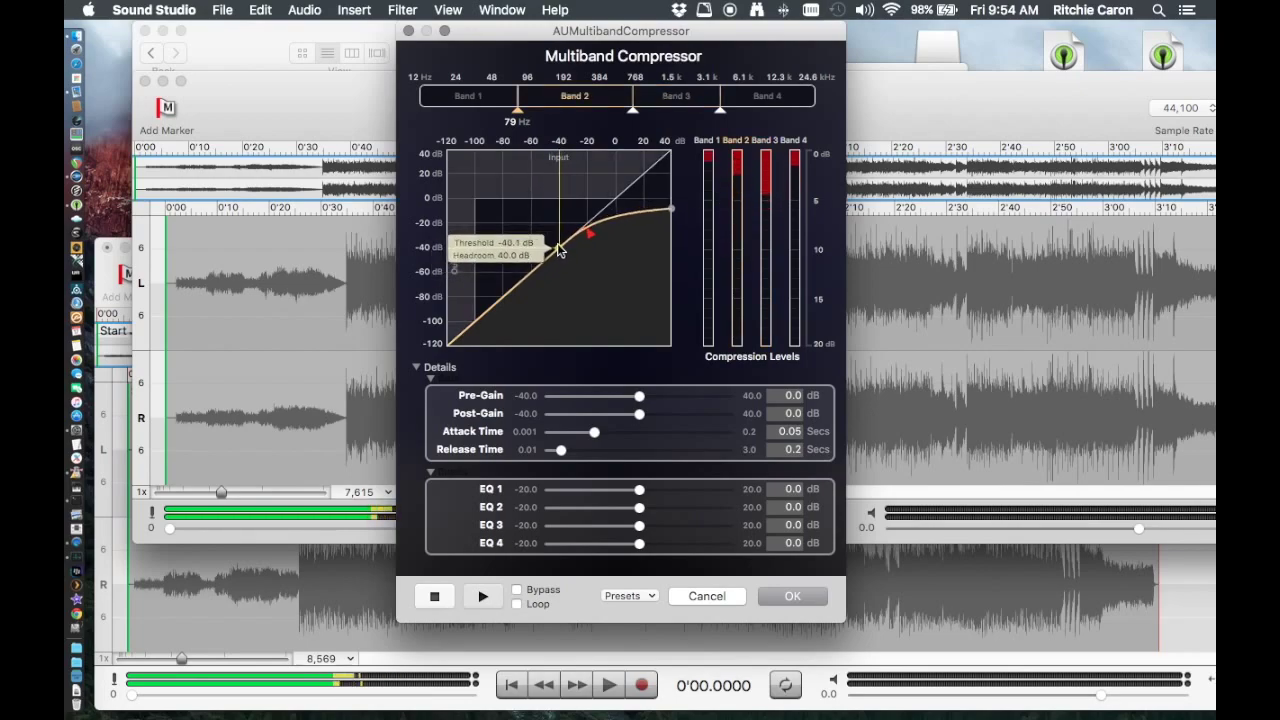
left_click(492, 101)
left_click_drag(570, 243, 565, 248)
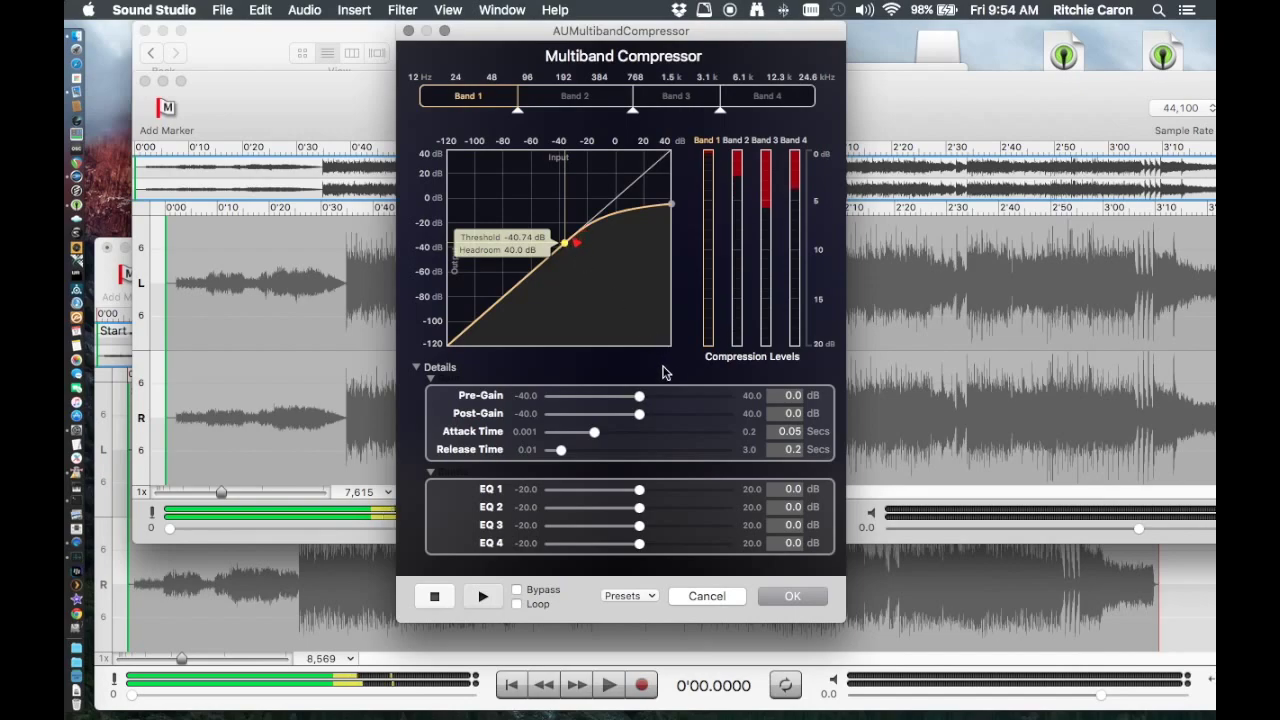
left_click_drag(640, 396, 646, 398)
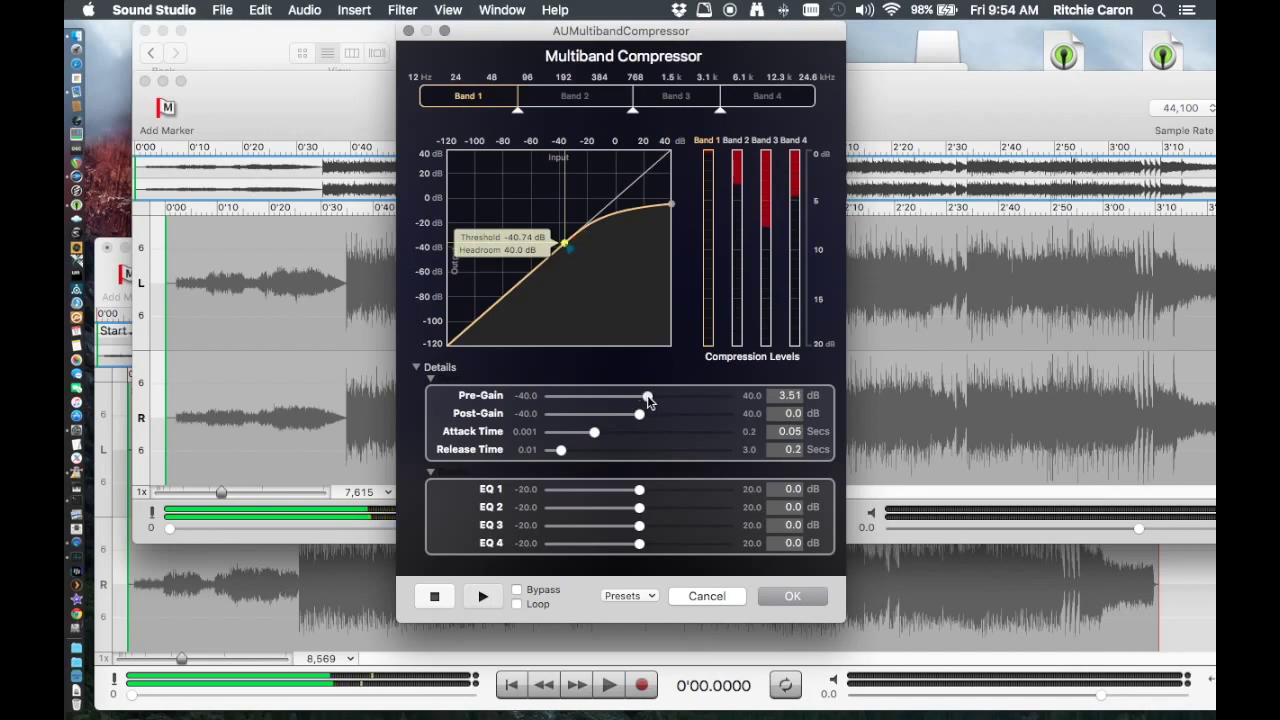
left_click(763, 228)
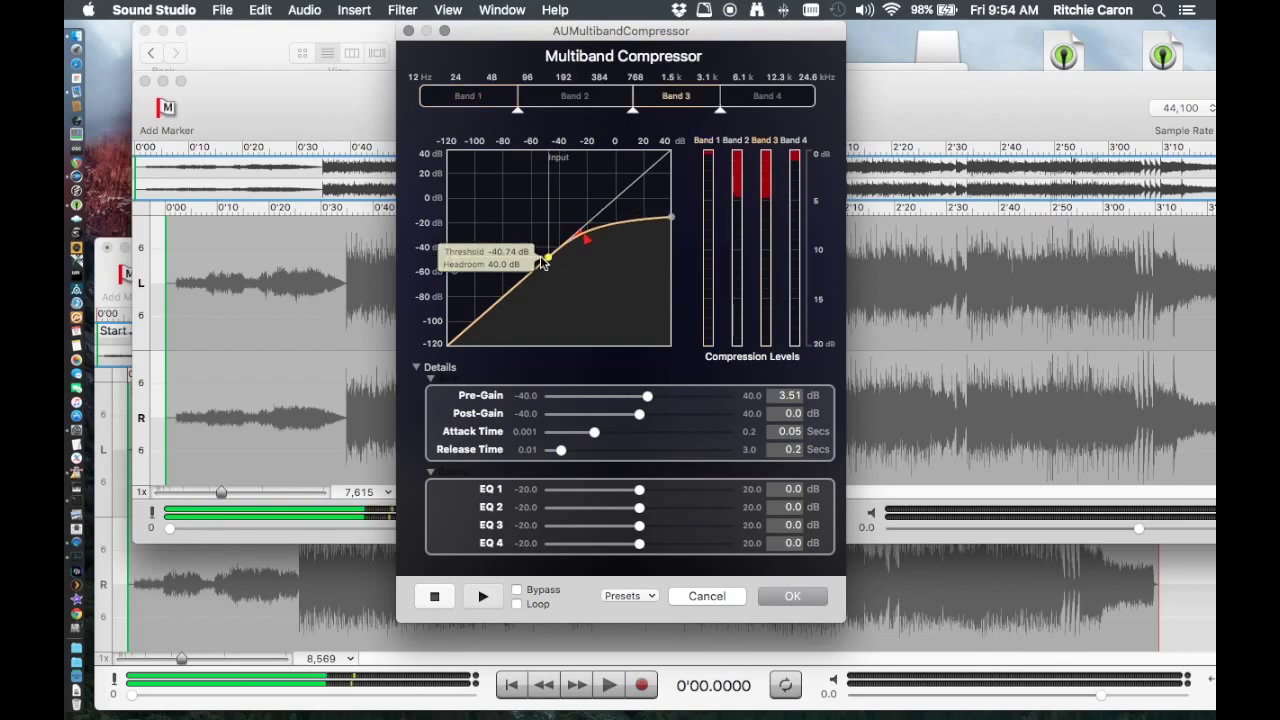
mouse_move(543, 263)
left_mouse_down()
mouse_move(556, 250)
mouse_move(557, 262)
left_mouse_up()
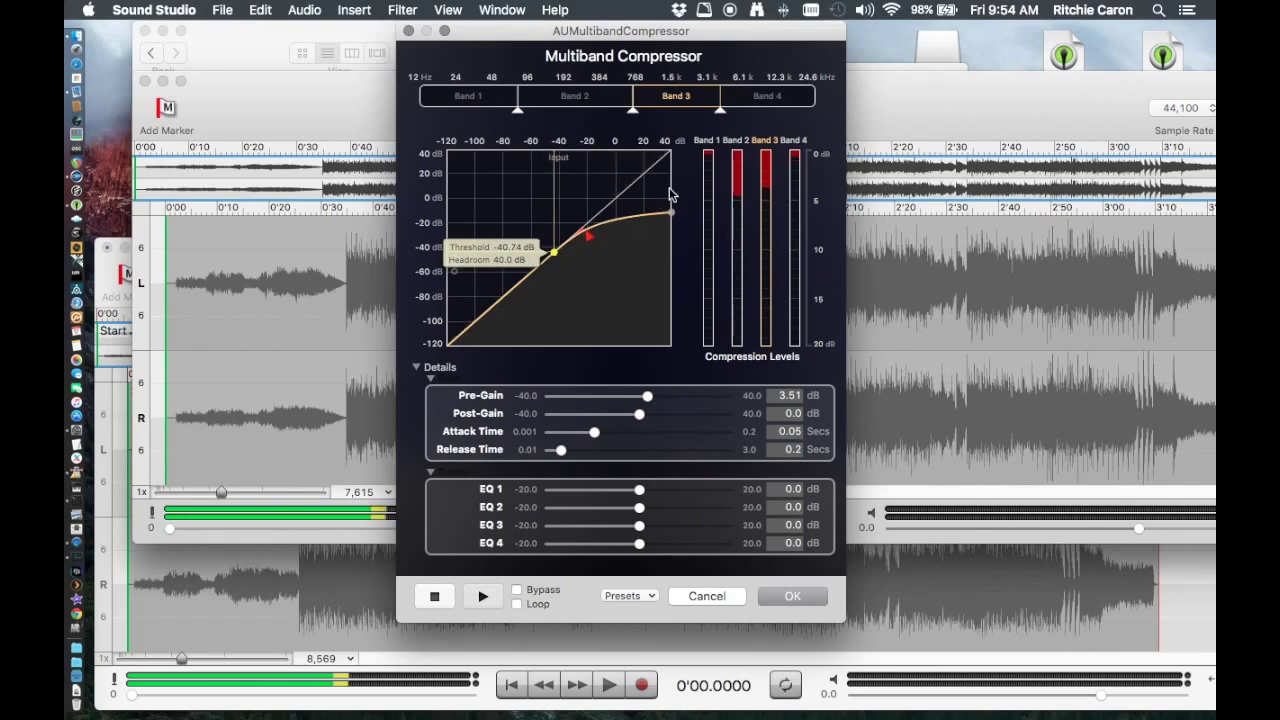
left_click(793, 197)
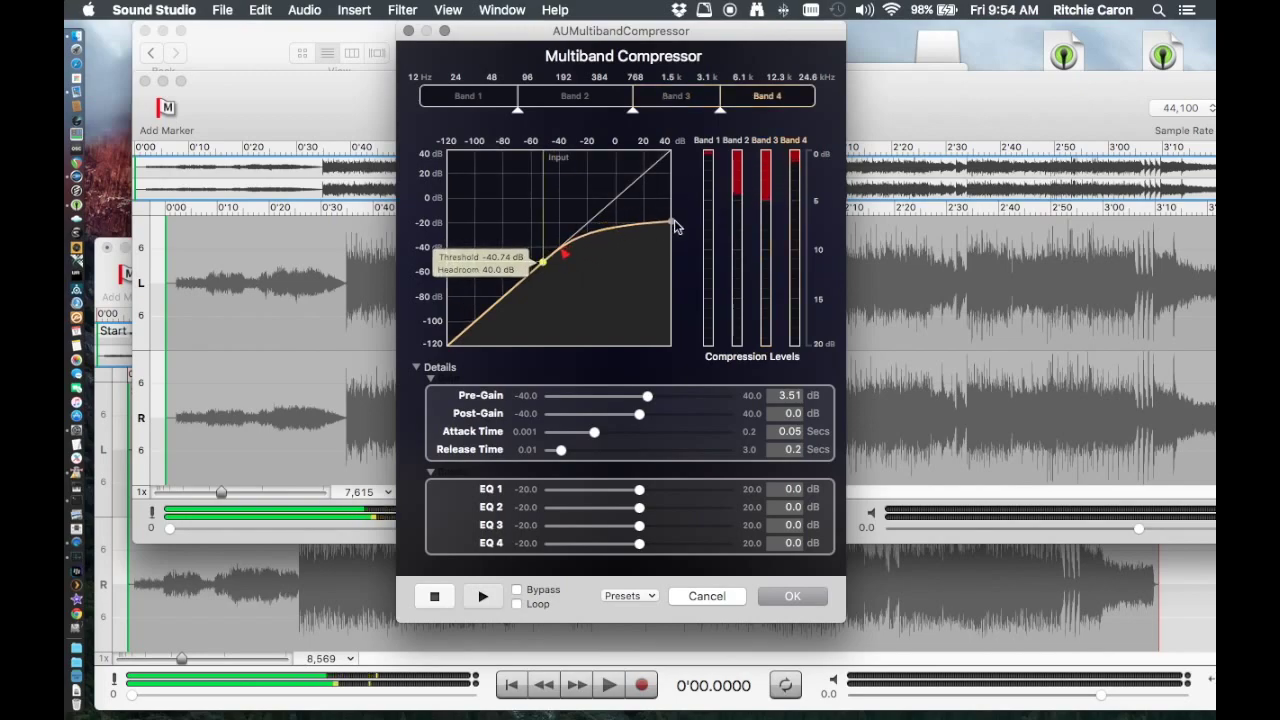
left_click_drag(672, 222, 667, 228)
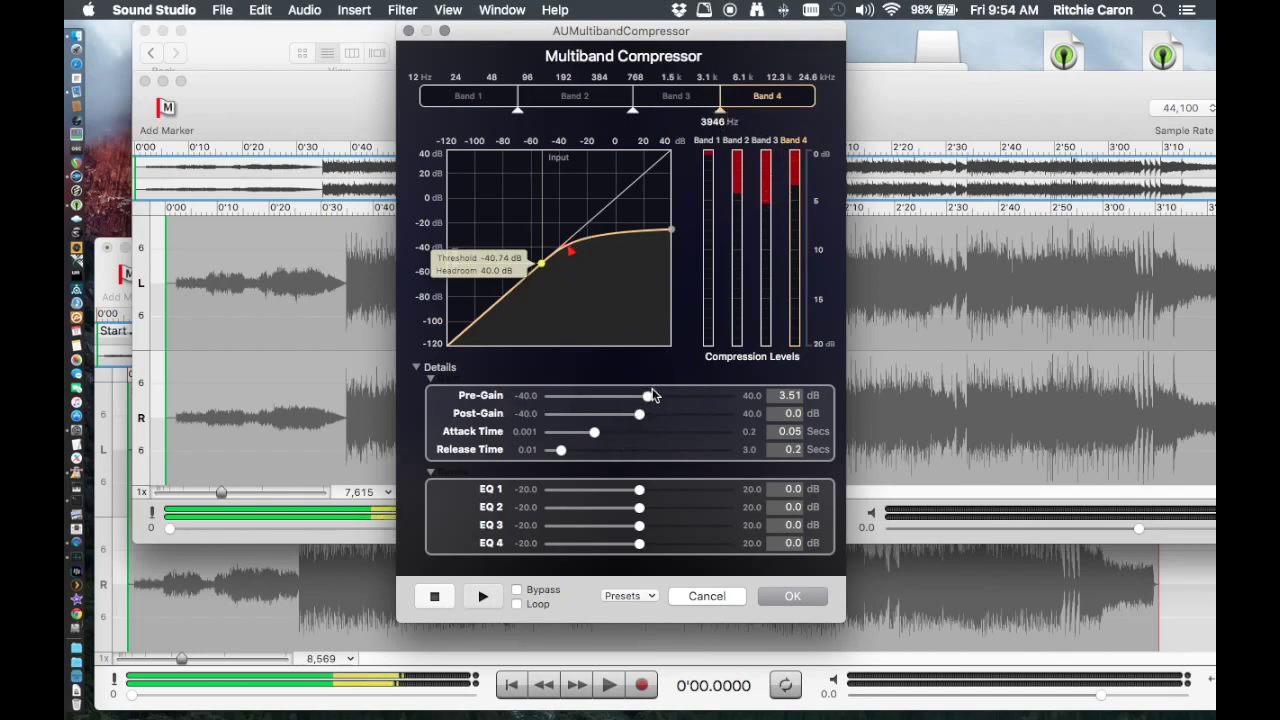
left_click_drag(648, 397, 656, 400)
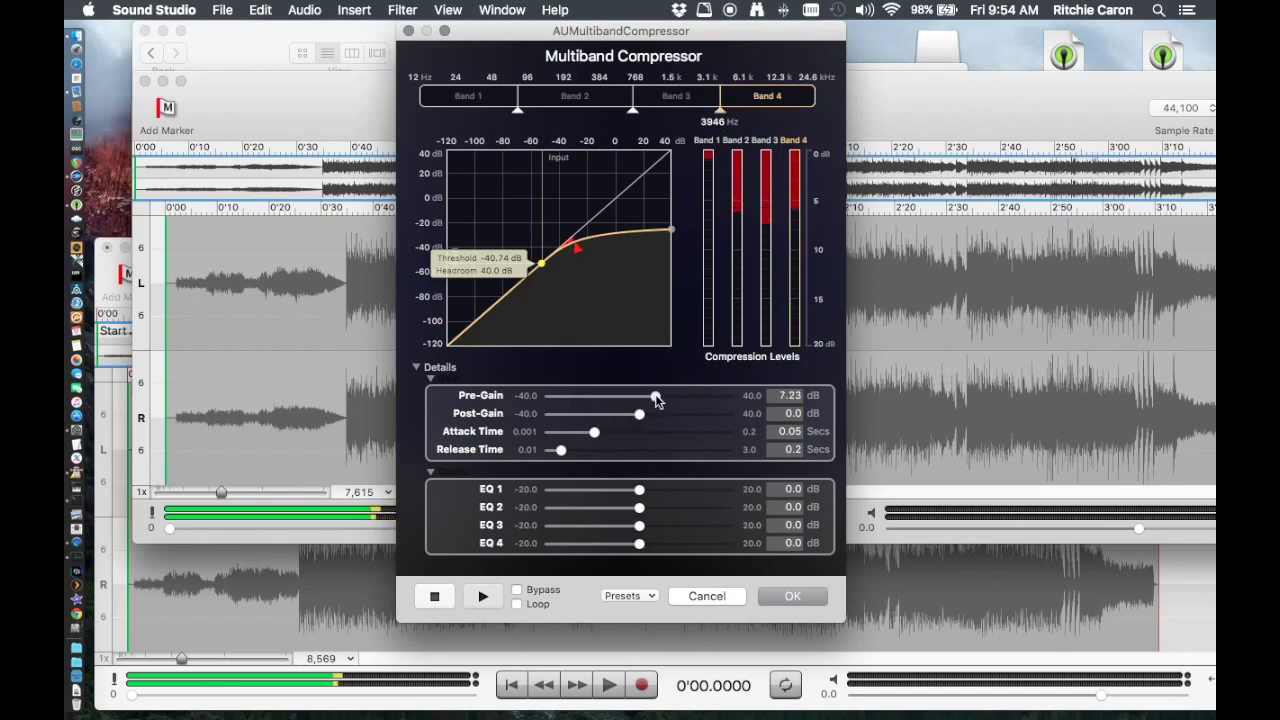
- Raise Band 1's threshold knee and Band 2's threshold to -34.93 dB, then review Bands 3 and 4
left_click(708, 196)
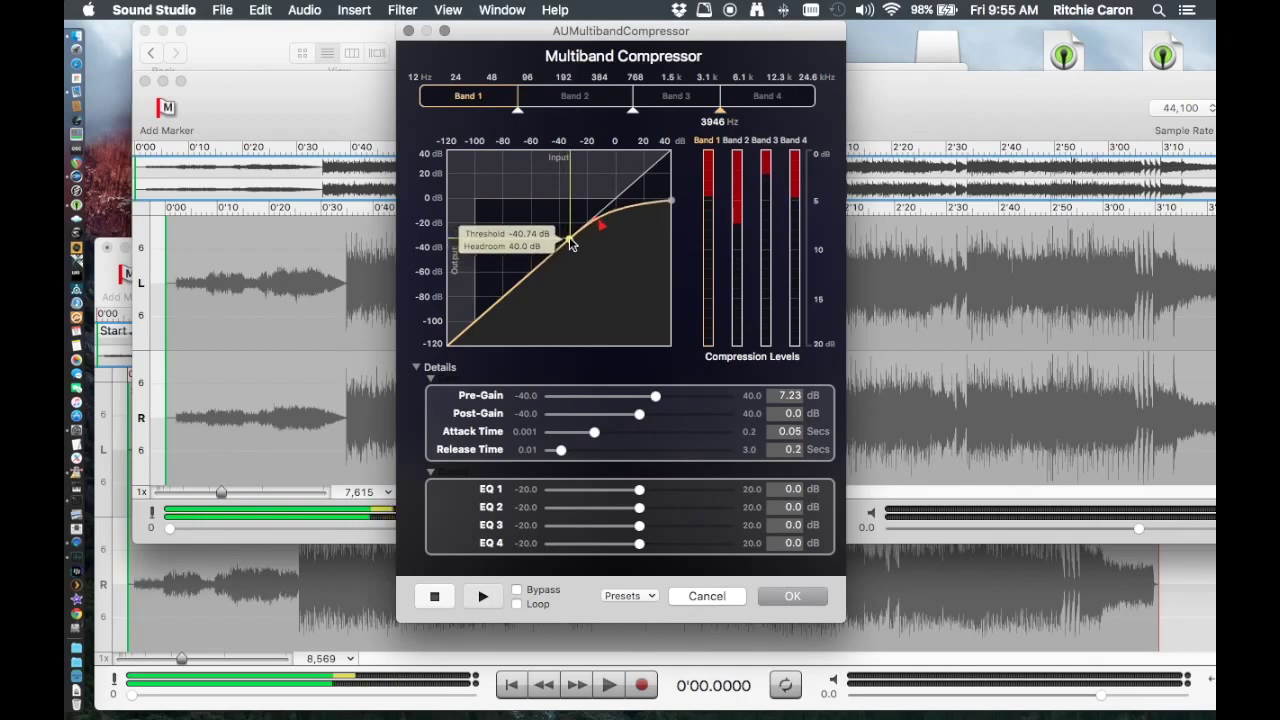
left_click_drag(551, 246, 571, 237)
left_click(737, 230)
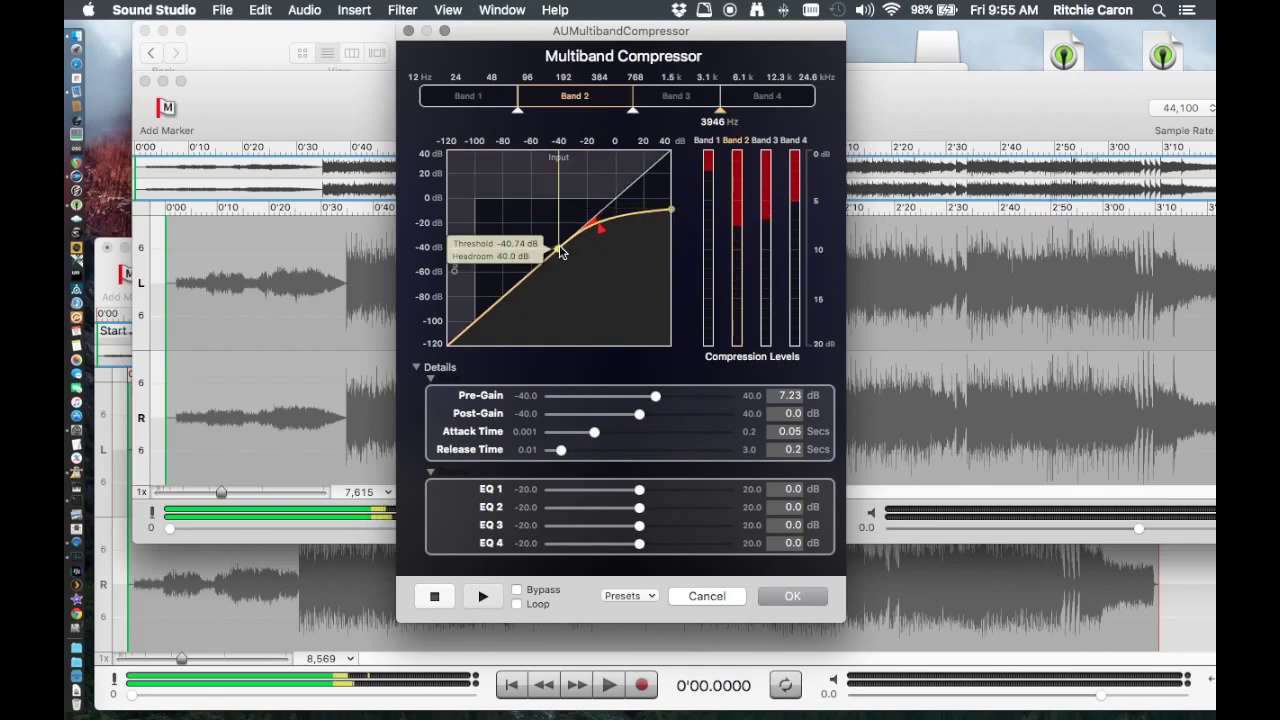
left_click_drag(562, 248, 566, 243)
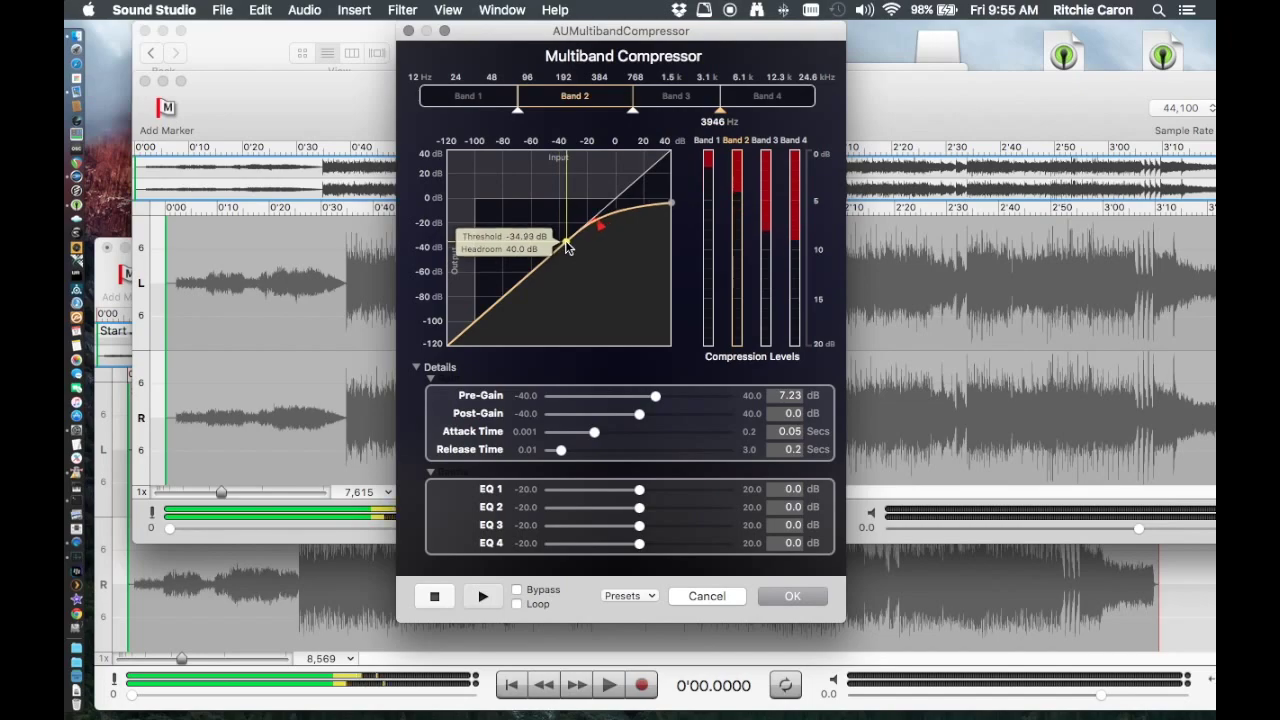
left_click(767, 224)
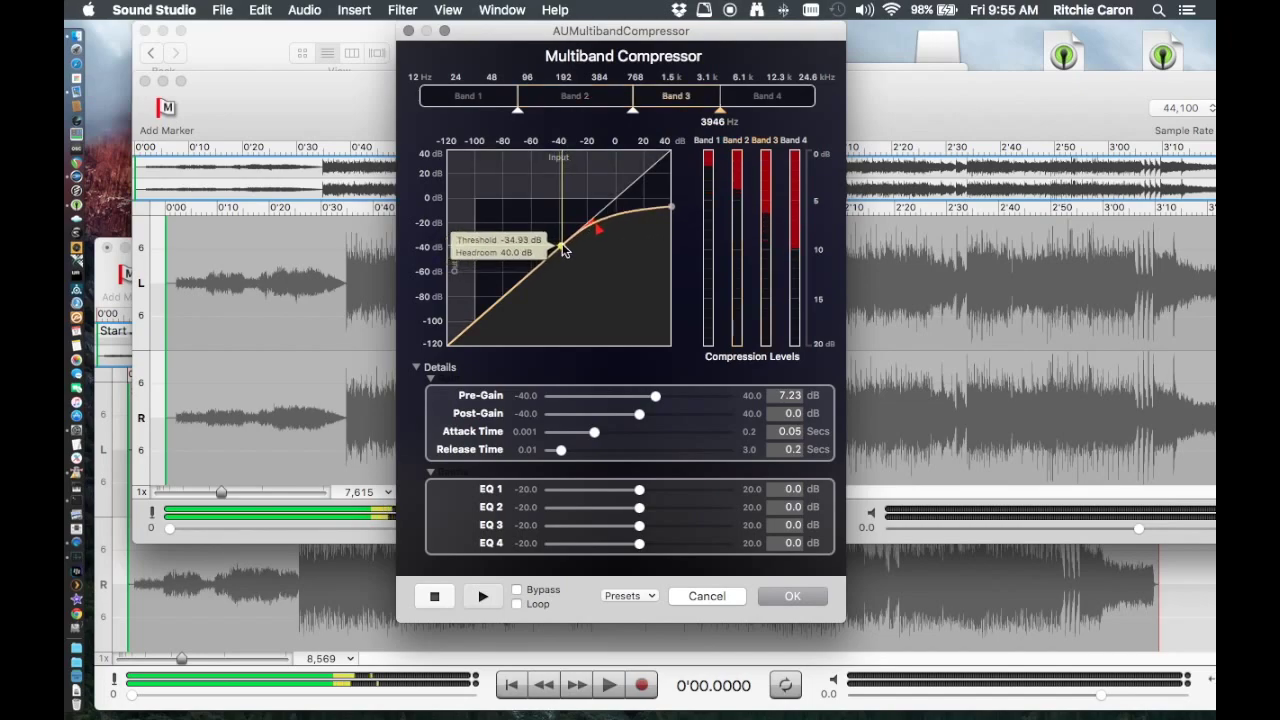
left_click(800, 237)
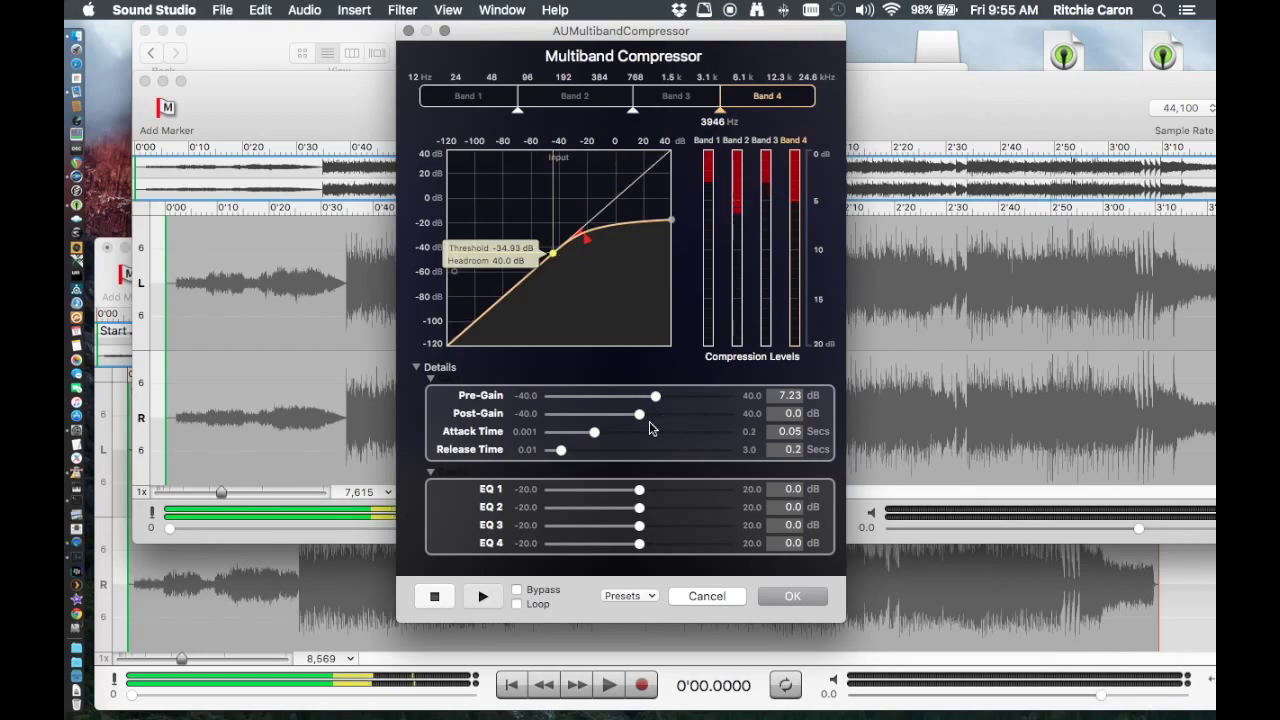
- Drop Pre-Gain to -1.95 dB, tweak EQ 2 and EQ 4, and set Band 2's threshold to -33.42 dB
left_click_drag(655, 396, 642, 420)
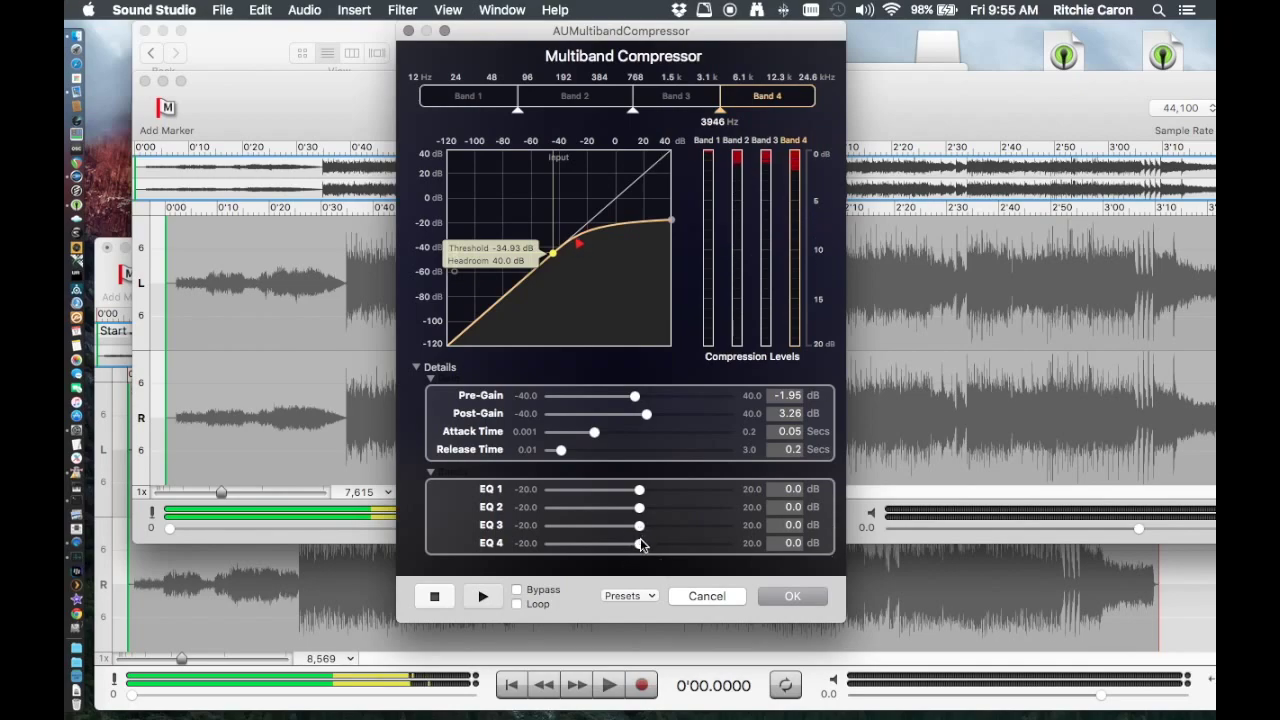
left_click_drag(641, 544, 645, 543)
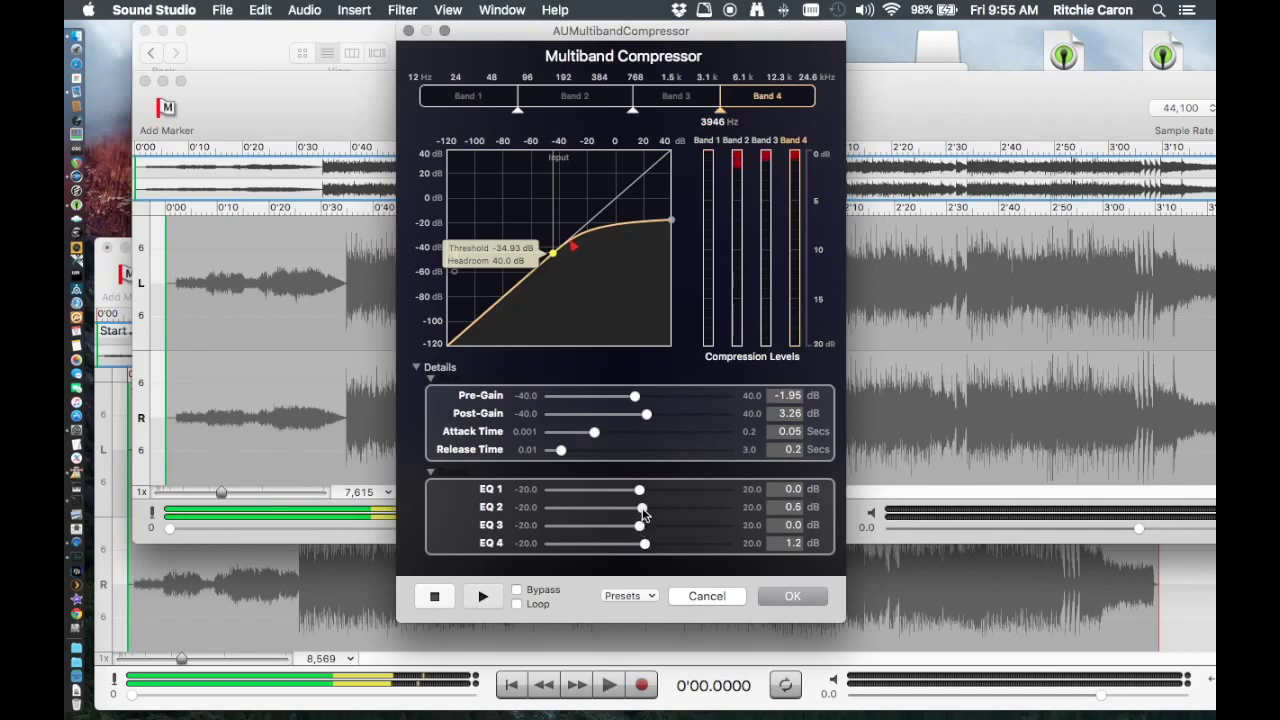
left_click_drag(643, 512, 638, 526)
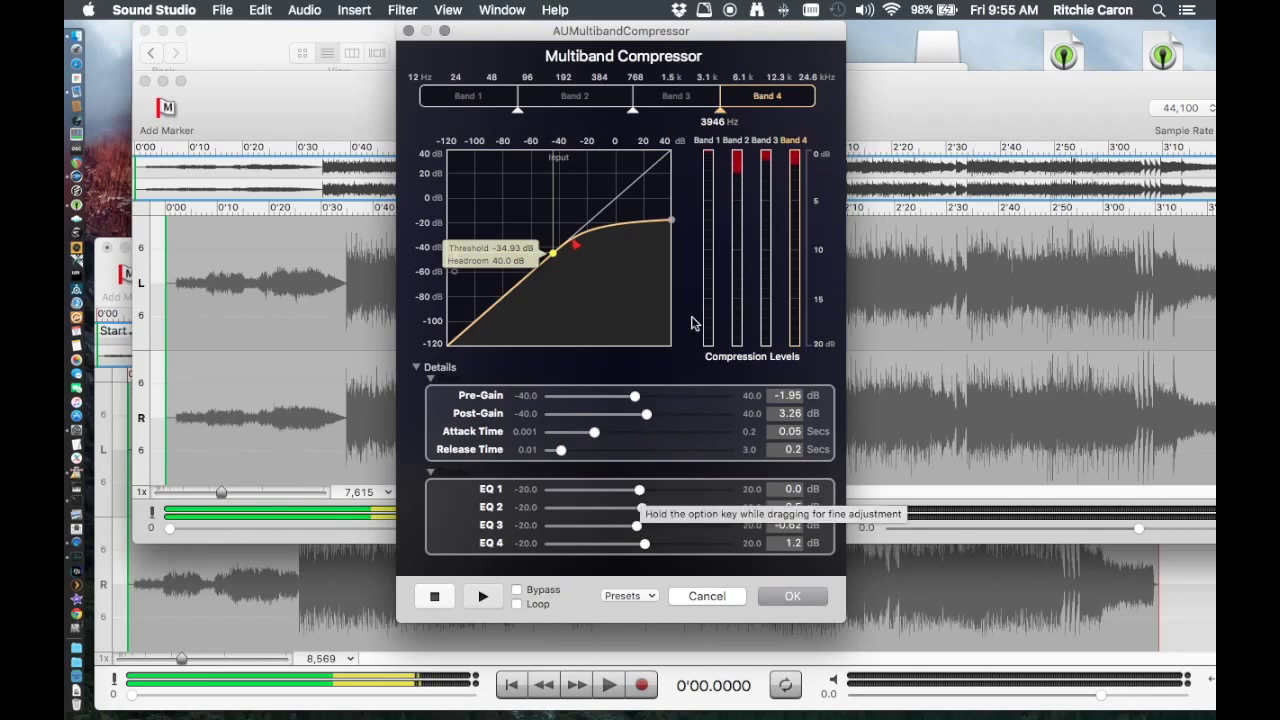
left_click(737, 200)
left_click_drag(565, 256, 569, 247)
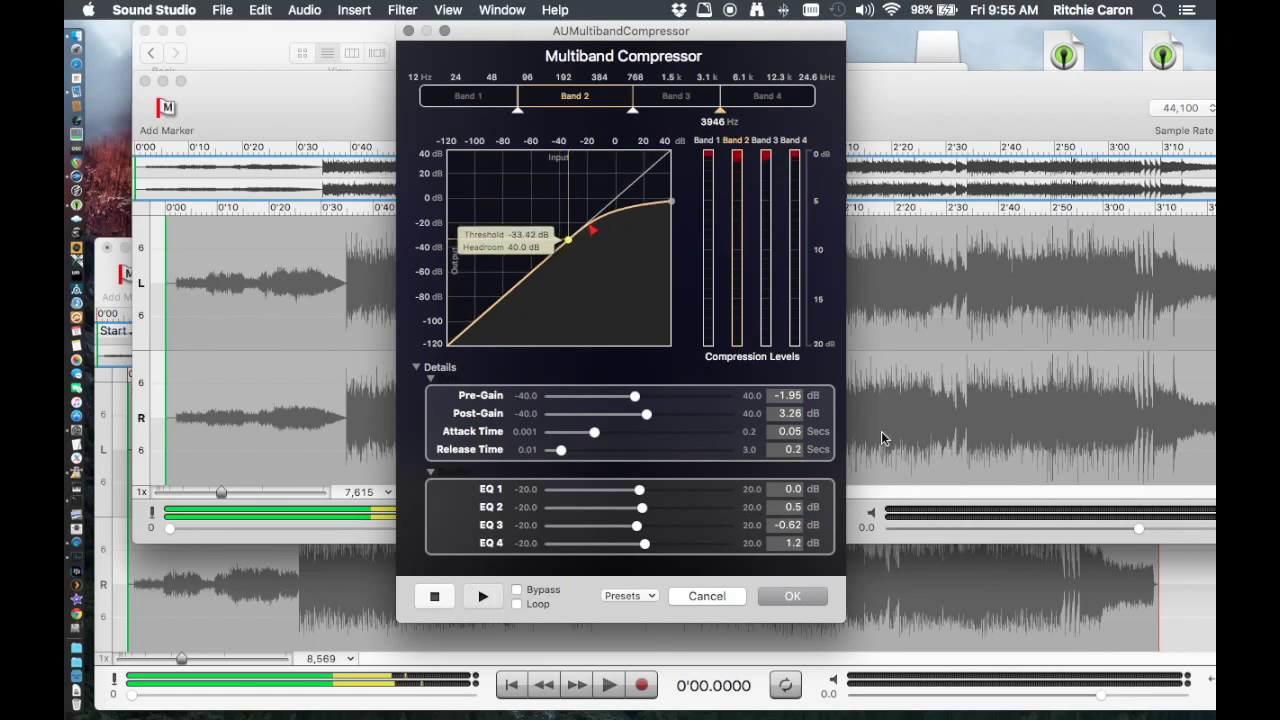
- A/B the compressor with Bypass, then lower Post-Gain to 2.75 dB
left_click(517, 590)
left_click(517, 590)
left_click_drag(643, 413, 646, 418)
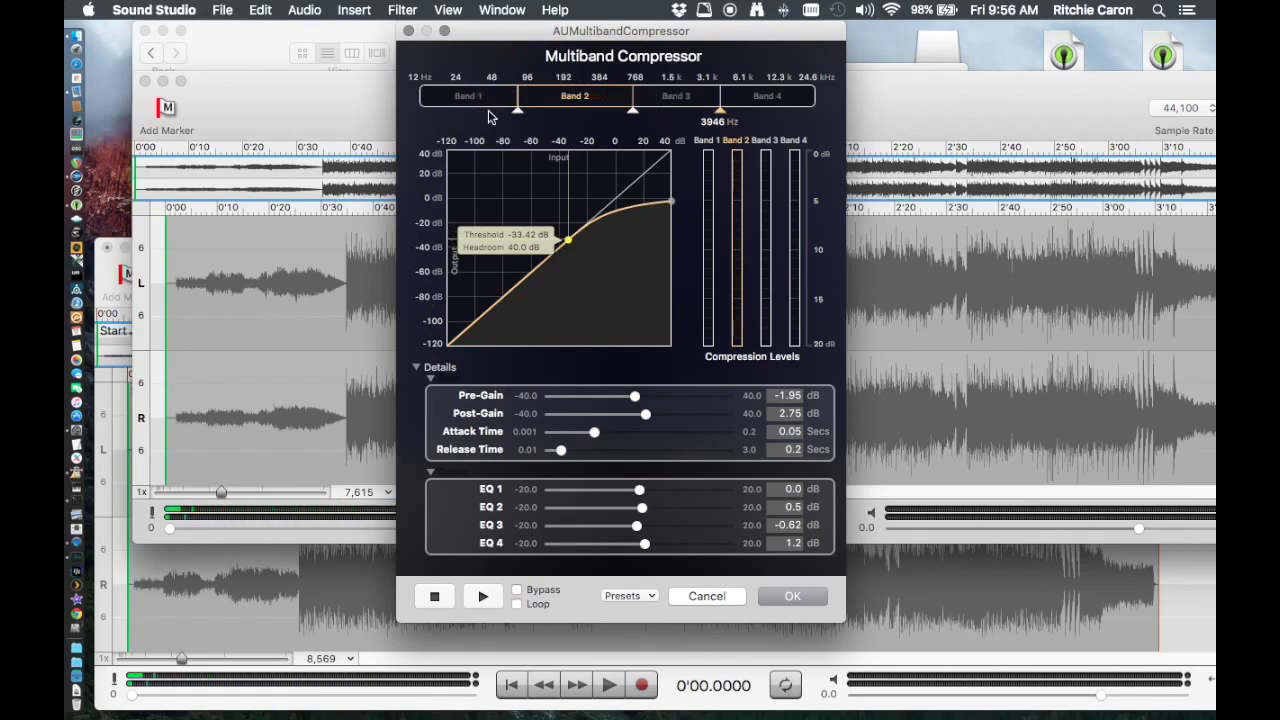
mouse_move(517, 117)
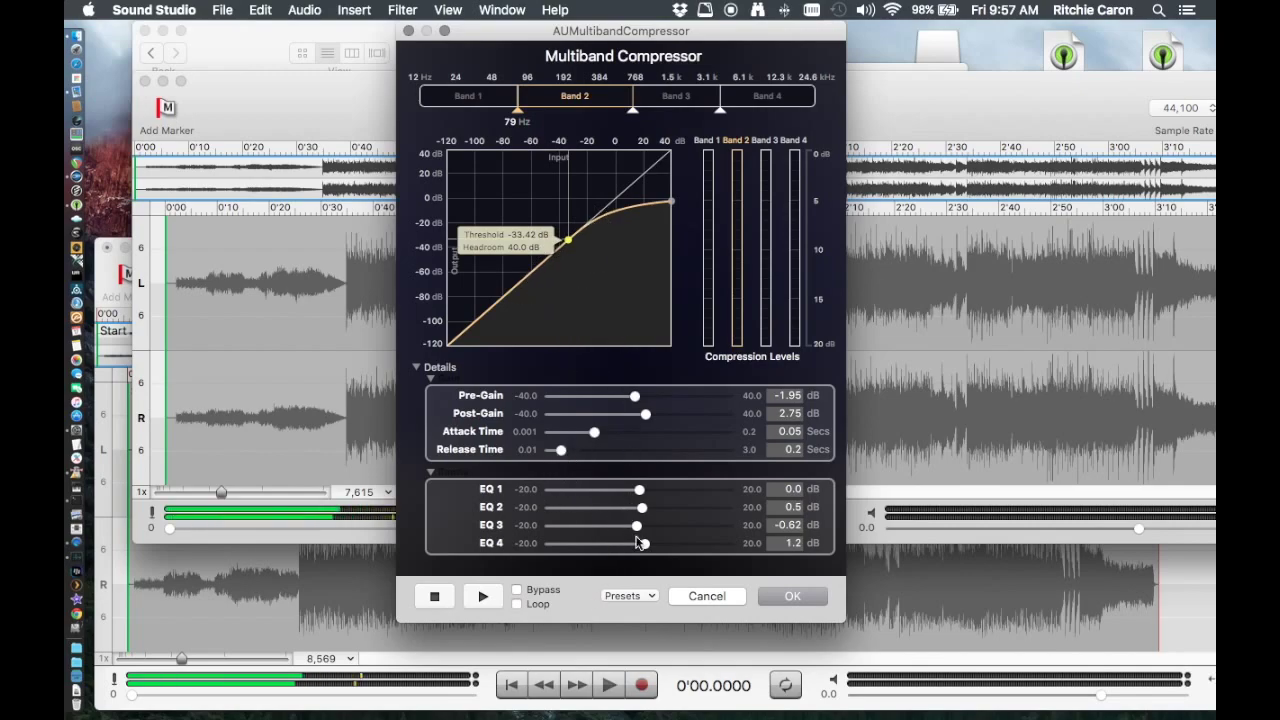
- Process the compression with OK, then move the song window and zoom it to full width
left_click(794, 596)
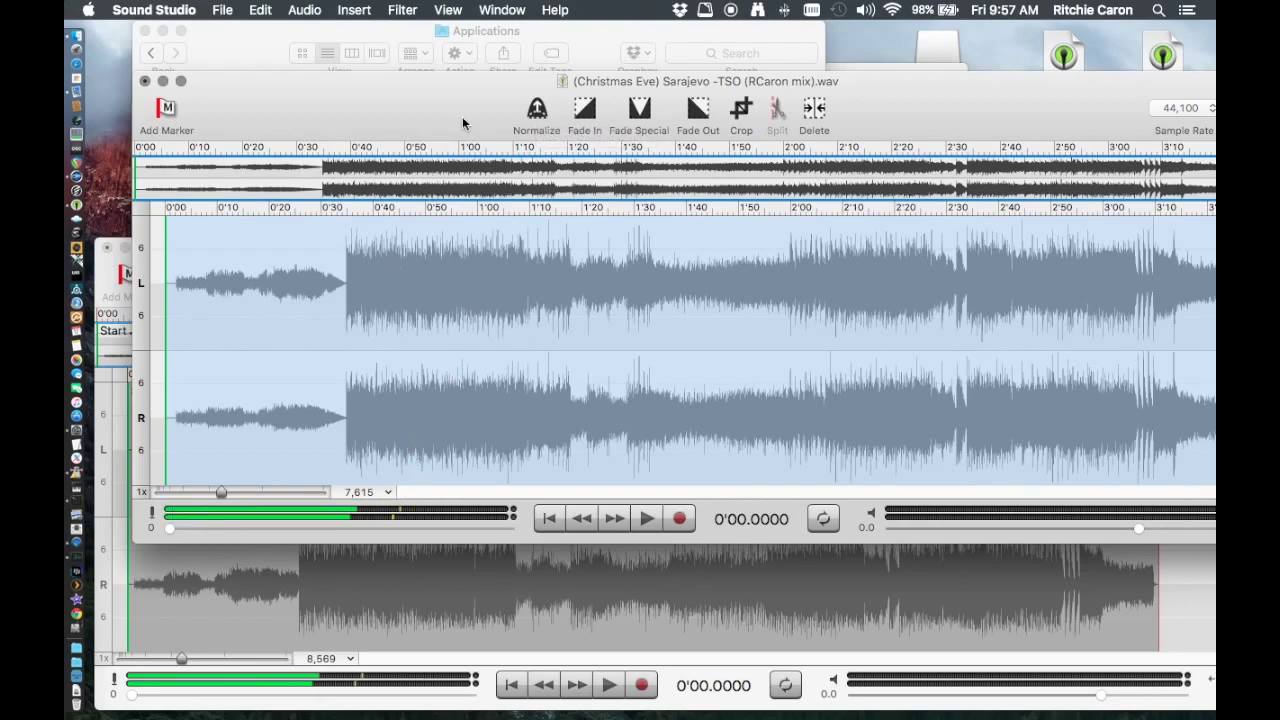
left_click_drag(463, 123, 396, 95)
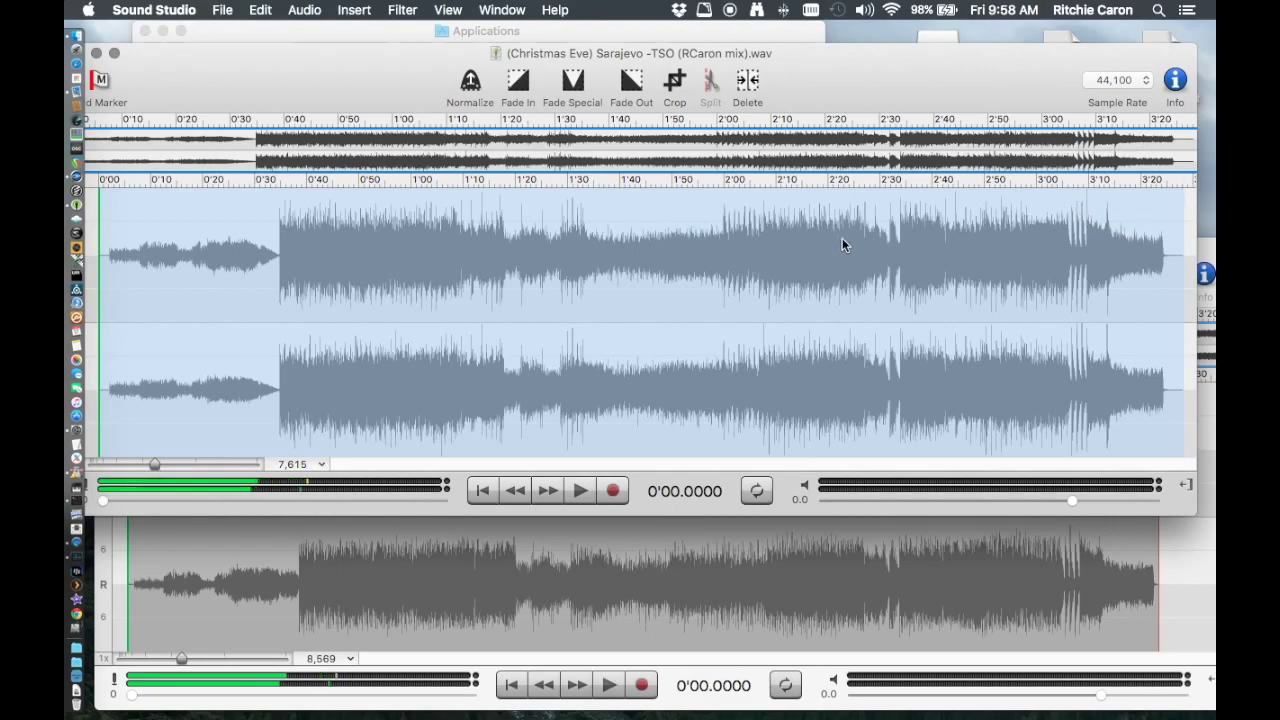
double_click(368, 73)
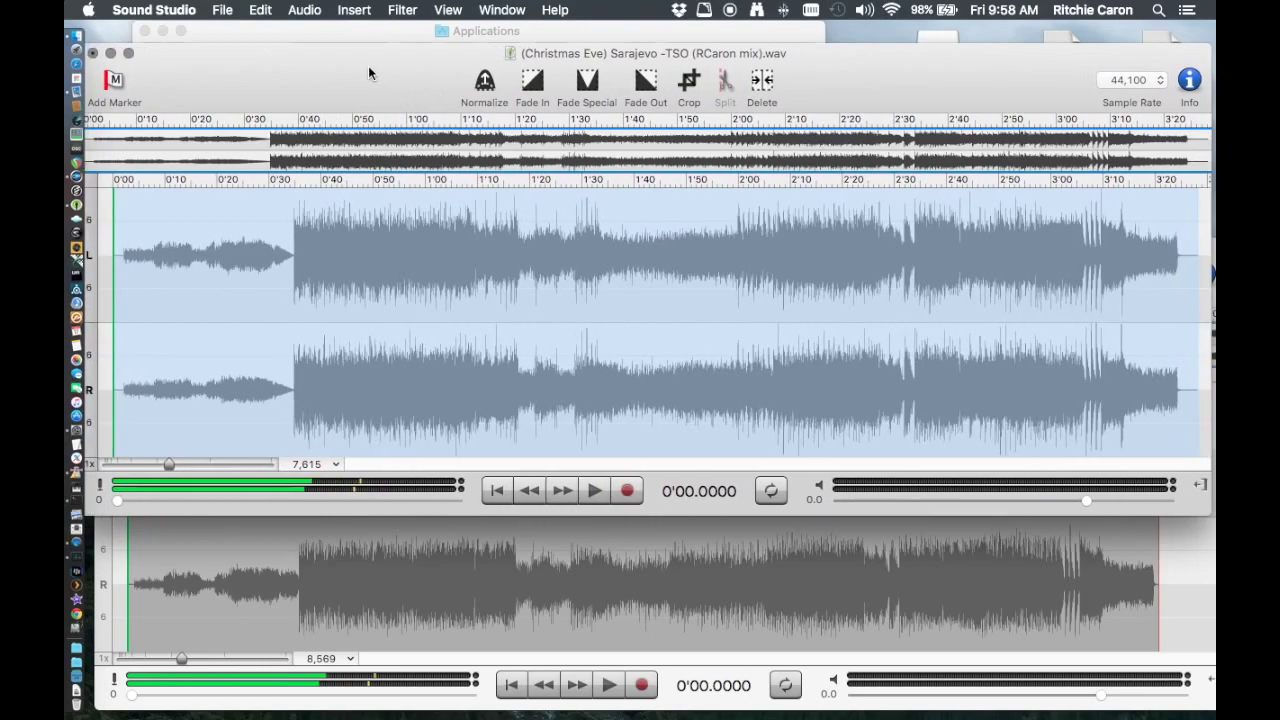
- Pick L1 limiter (s) from the Waves audio units in the Filter menu
left_click(354, 10)
mouse_move(396, 10)
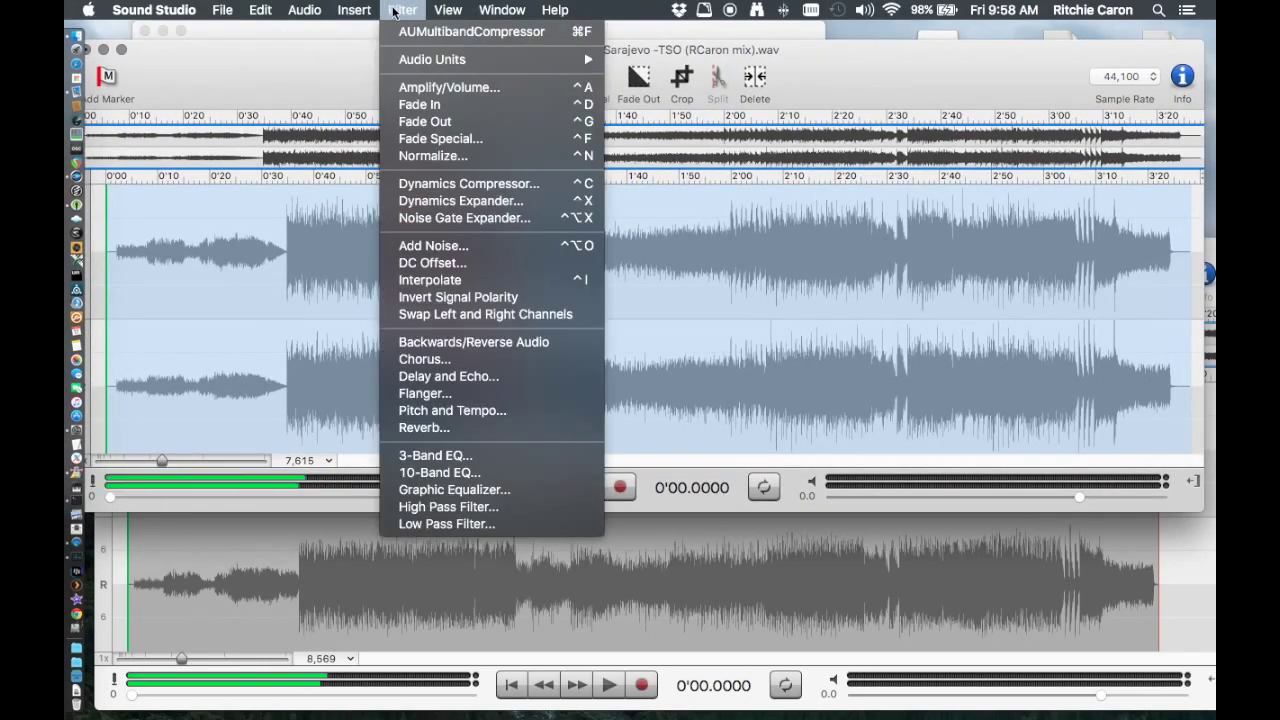
mouse_move(440, 59)
mouse_move(700, 214)
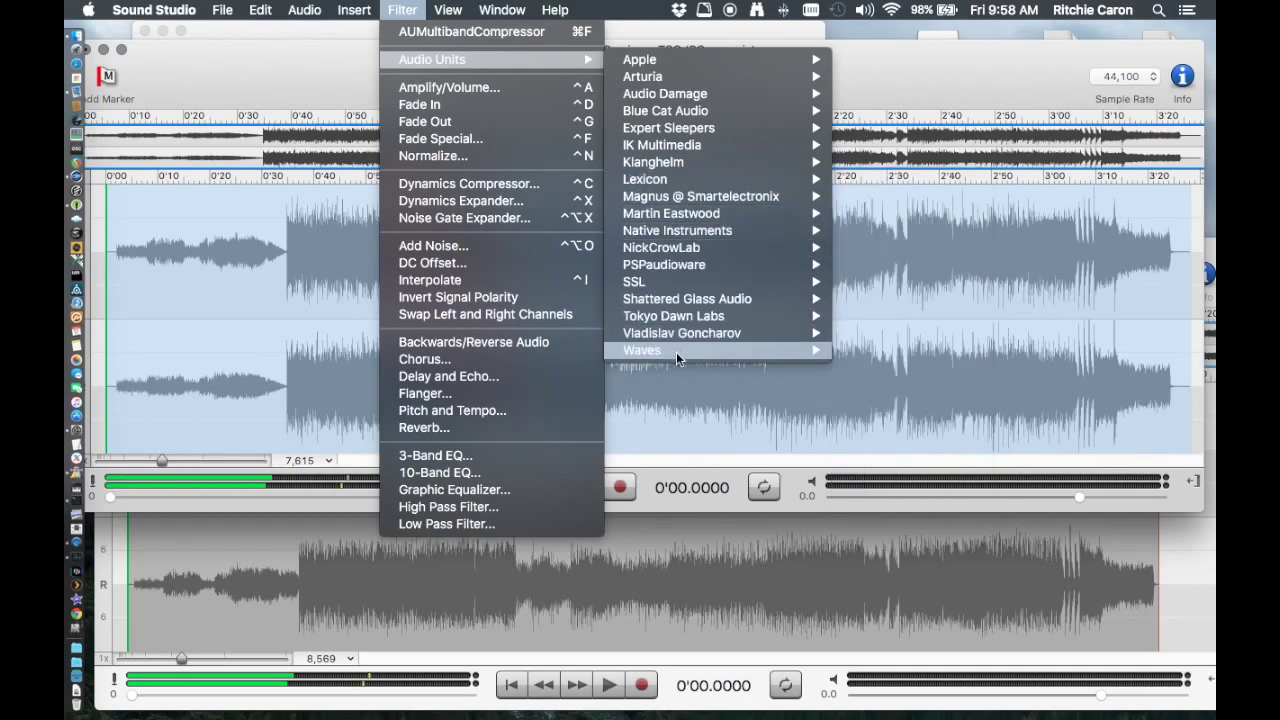
mouse_move(676, 352)
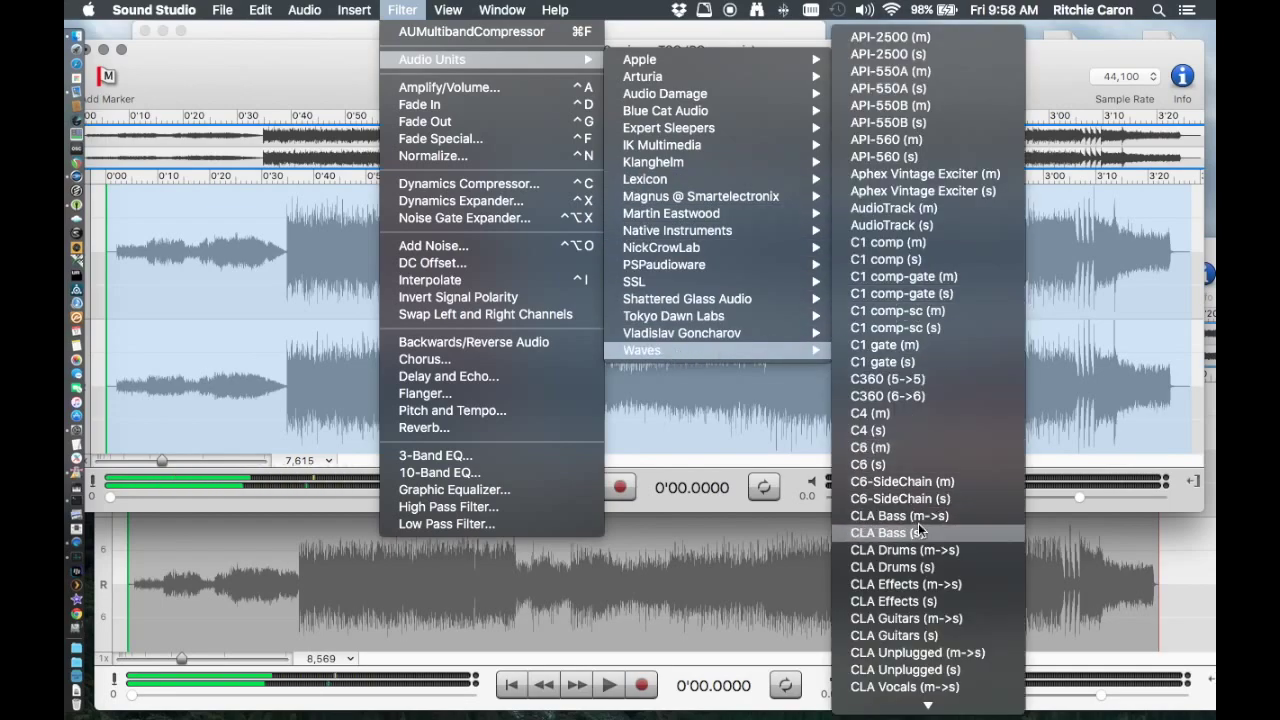
scroll(918, 530, "down", 15)
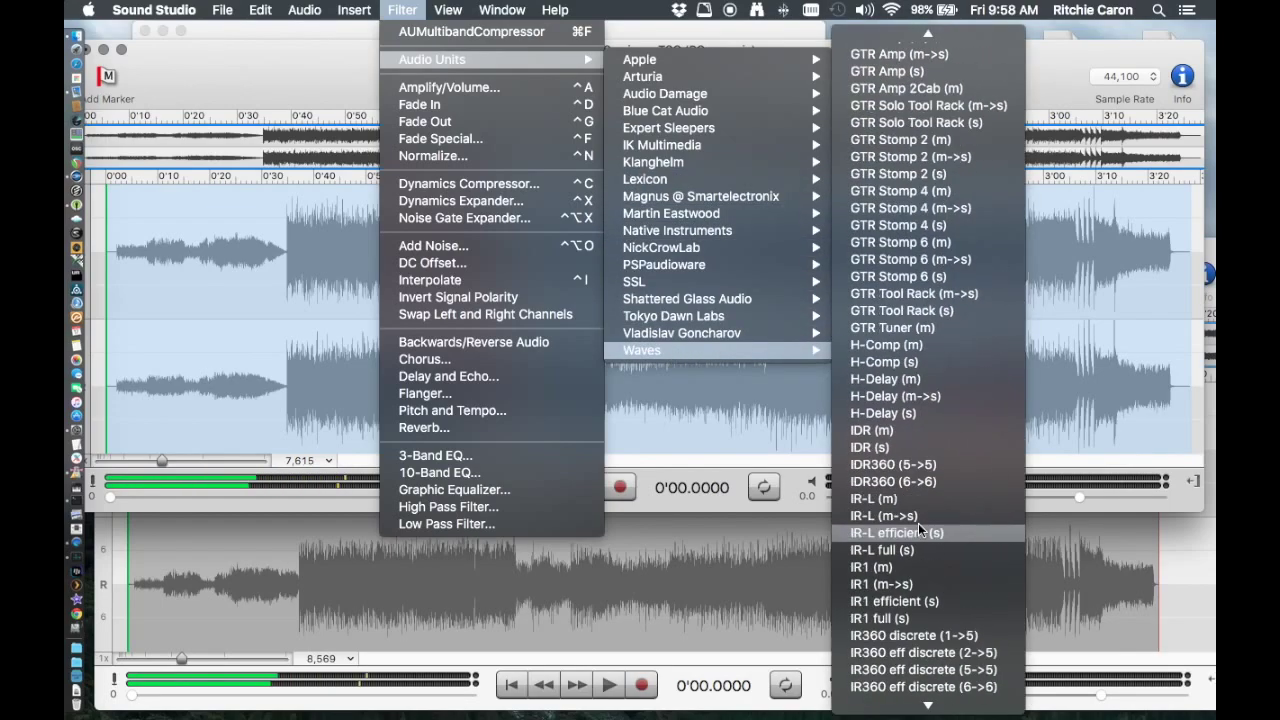
scroll(918, 523, "down", 10)
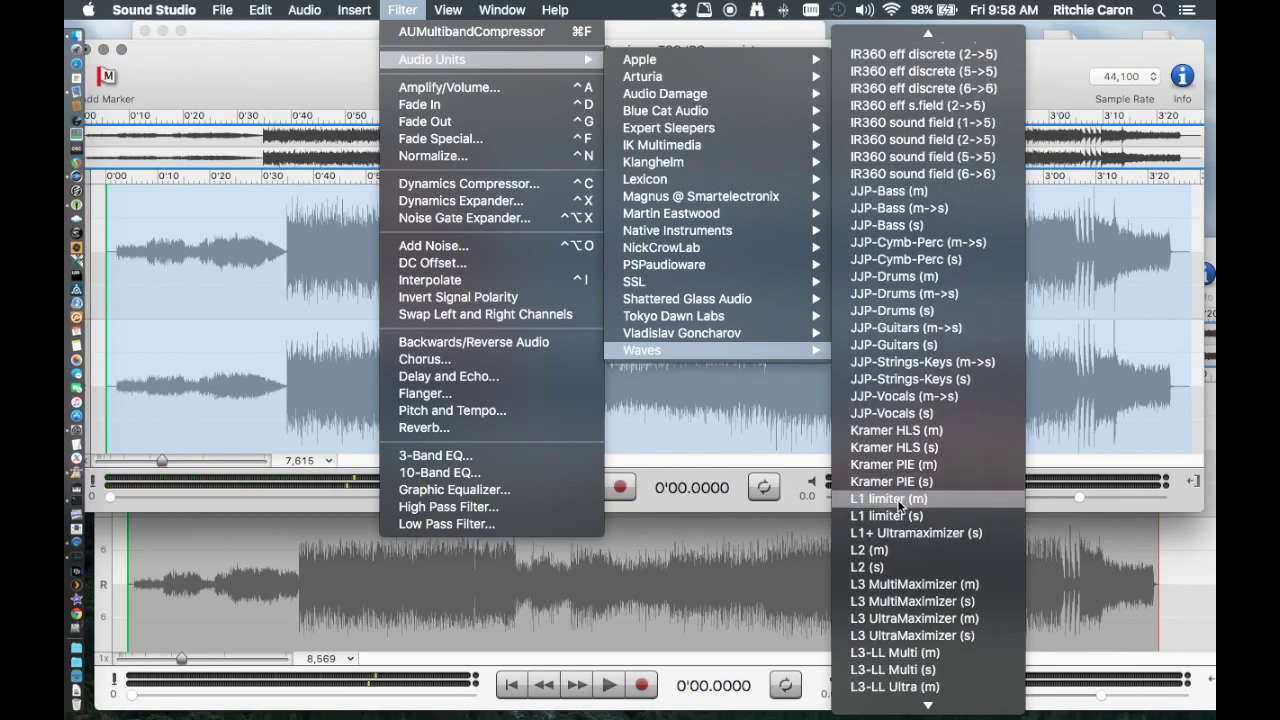
left_click(893, 515)
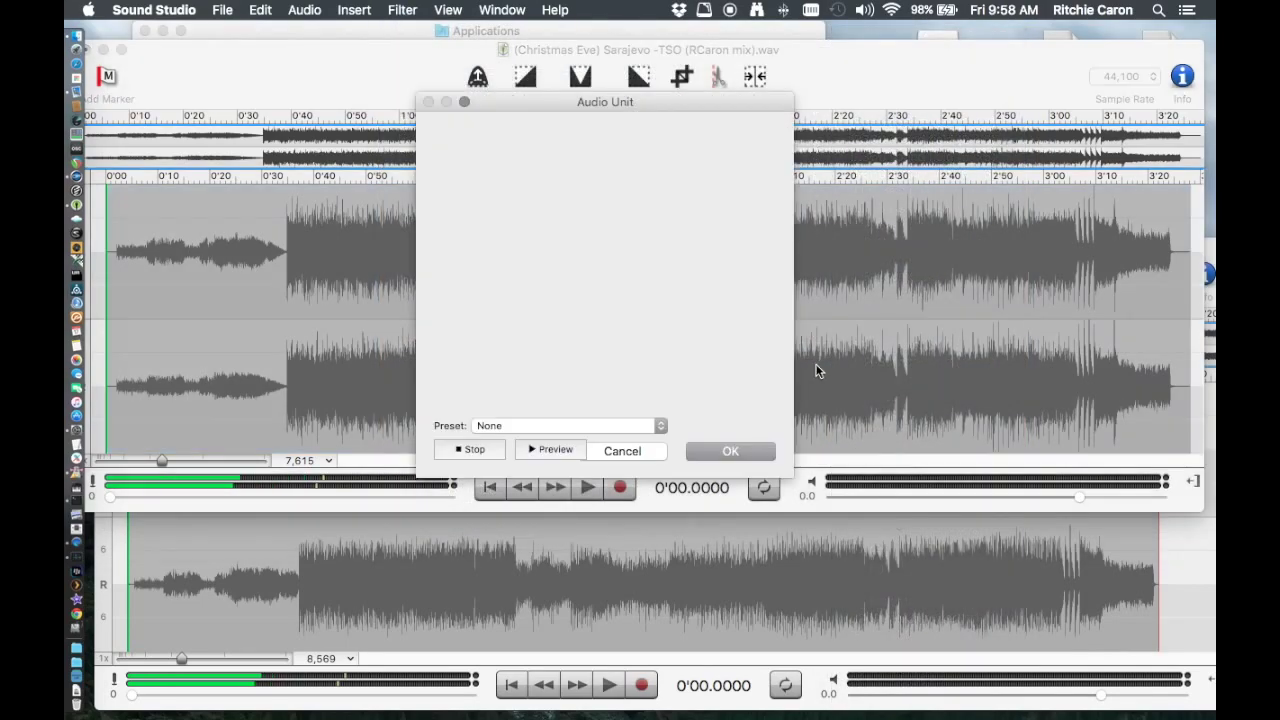
- Limit the song with L1 at a -4.0 threshold and -0.4 output ceiling, previewing before applying
left_click_drag(477, 183, 477, 198)
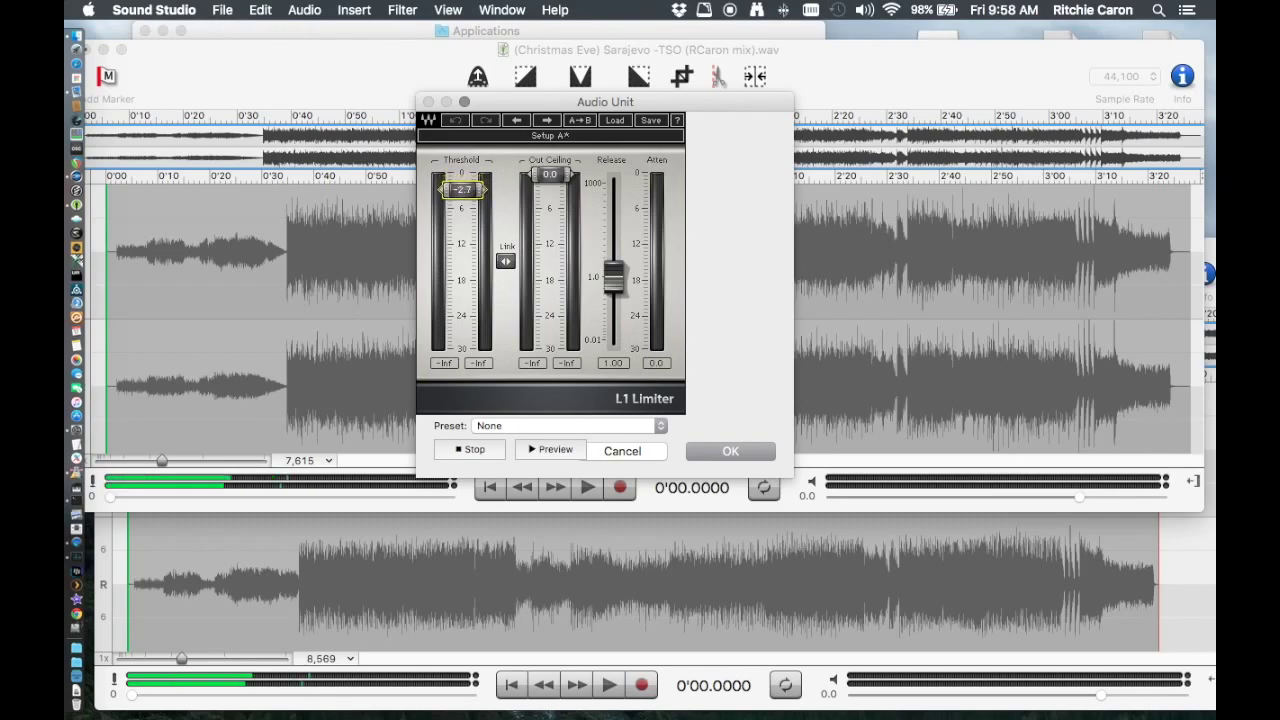
left_click(551, 451)
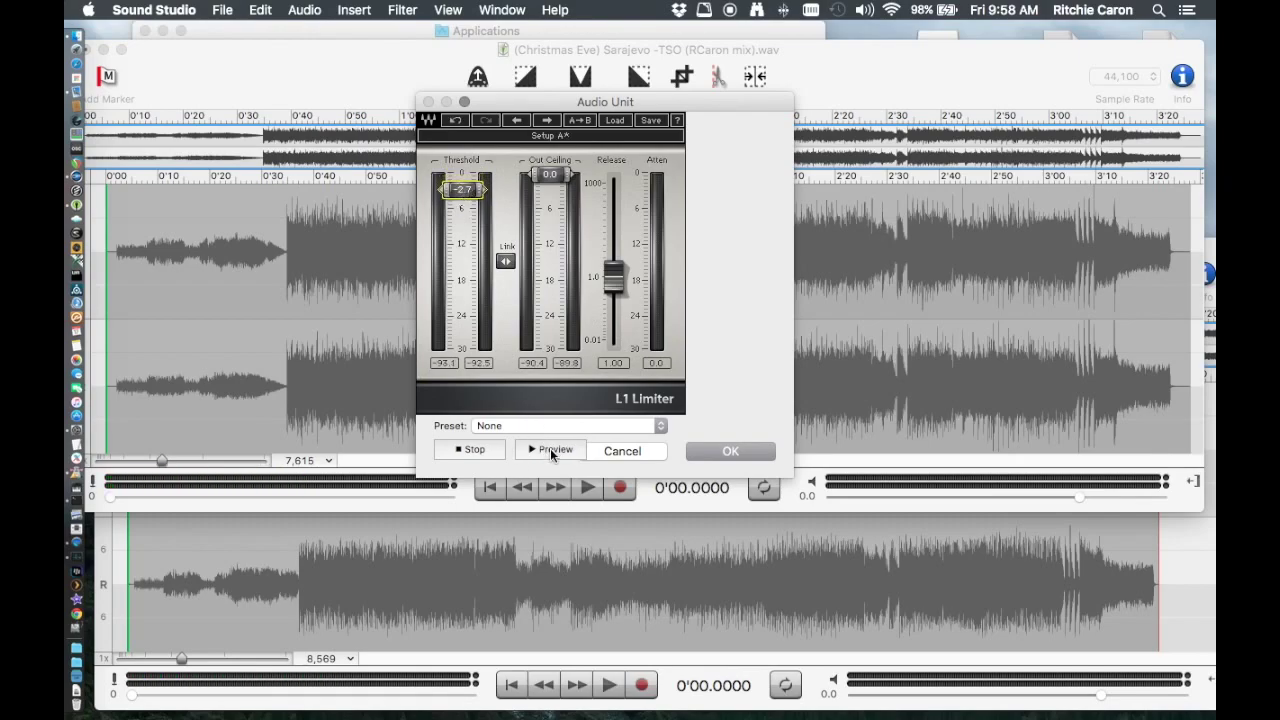
left_click_drag(460, 198, 482, 190)
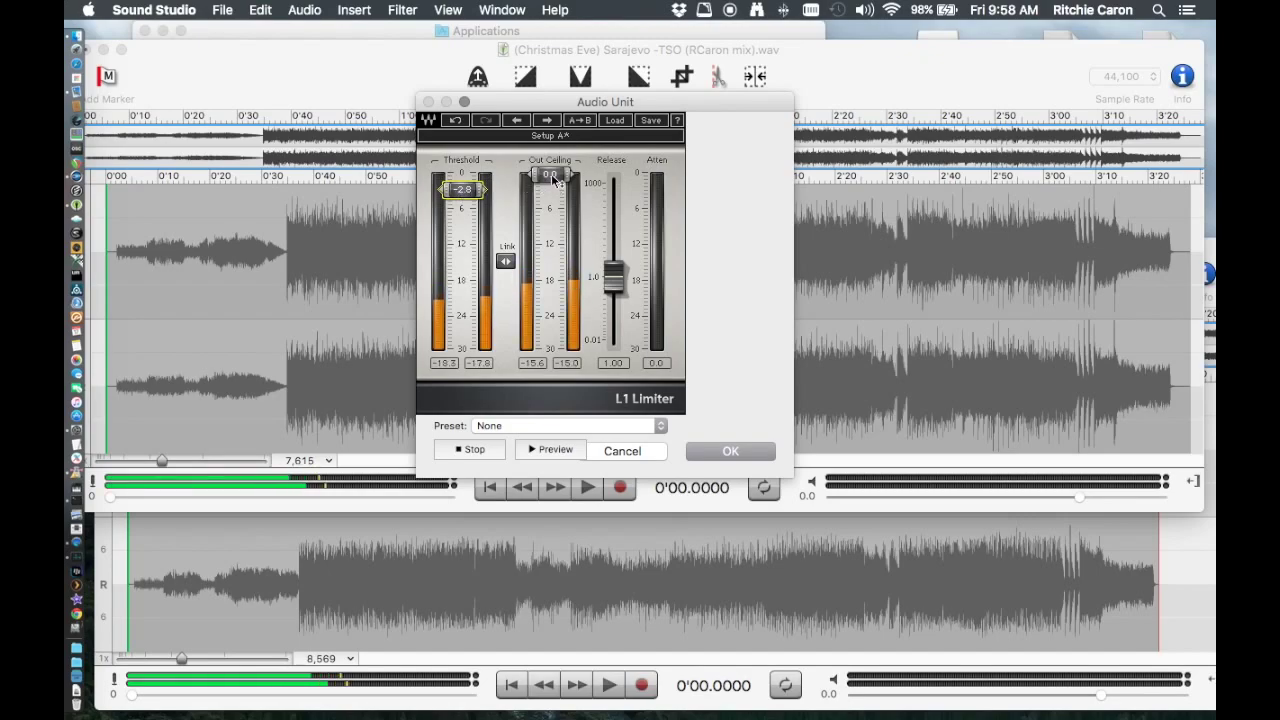
left_click_drag(550, 175, 556, 178)
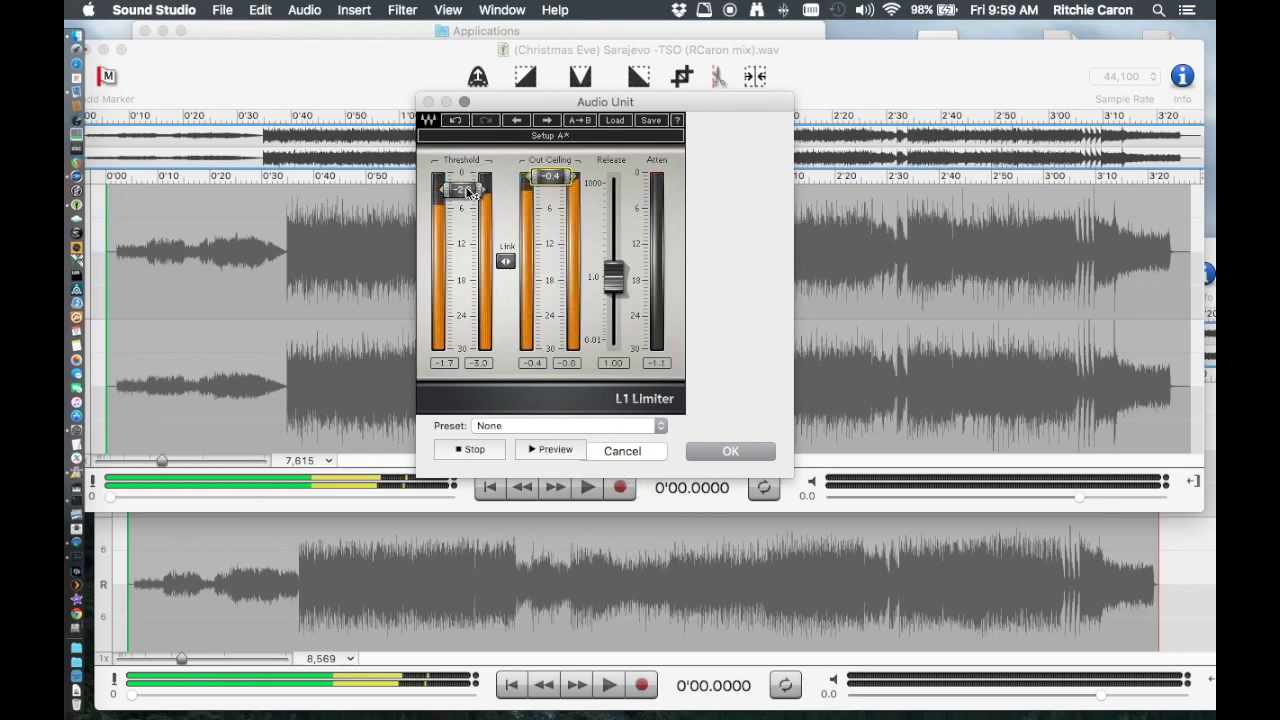
left_click_drag(469, 192, 469, 197)
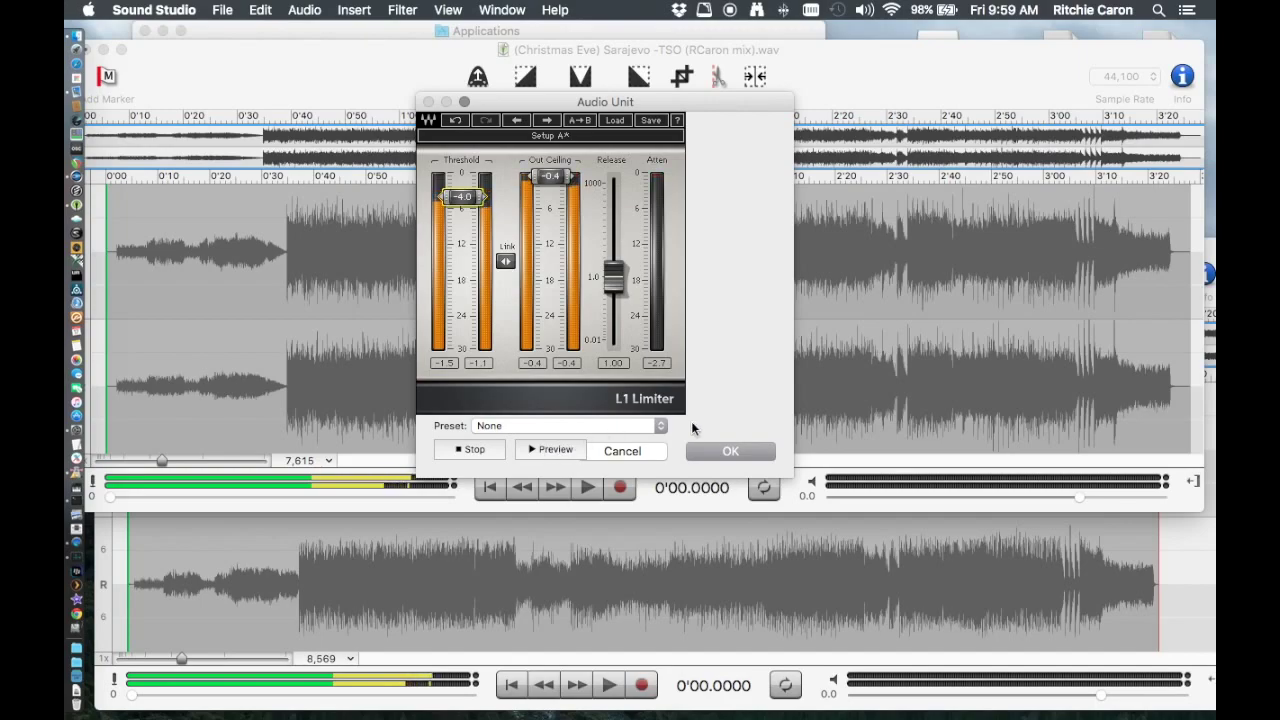
left_click(728, 450)
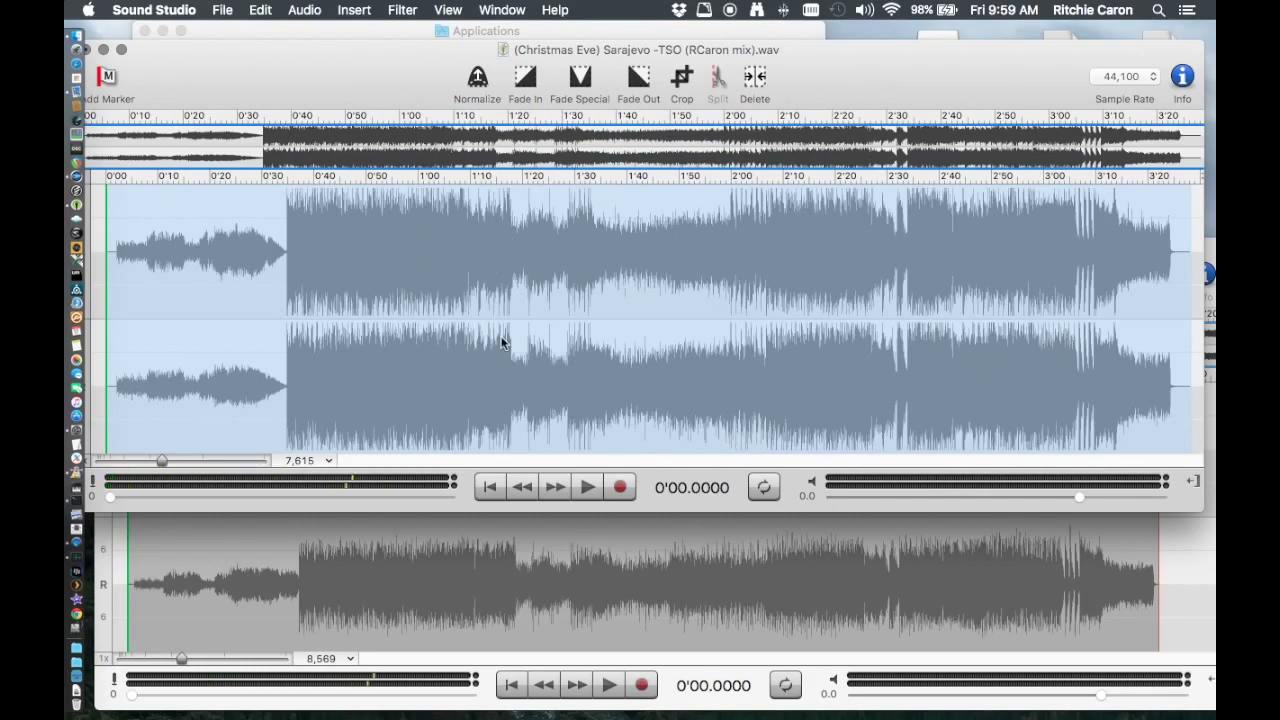
- Audition the limited song from about 0'37, then stop and move the playback position to 1'48
left_click(213, 321)
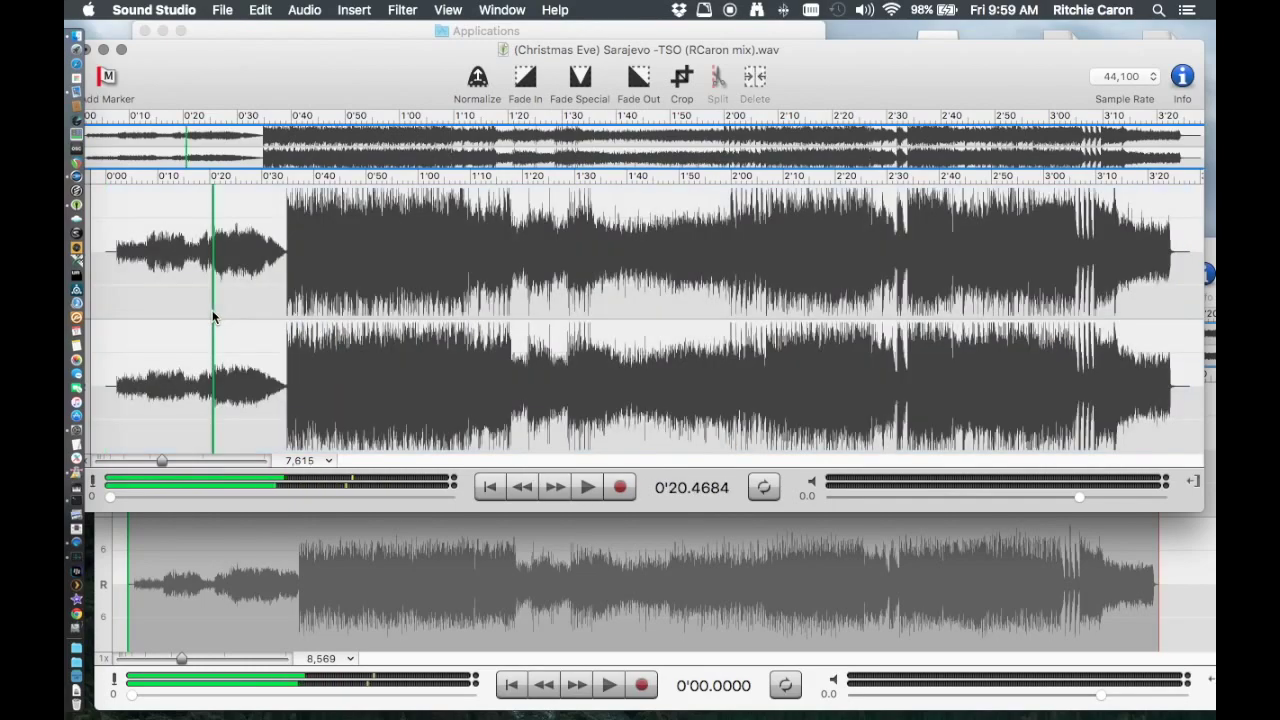
left_click(301, 324)
left_click(588, 487)
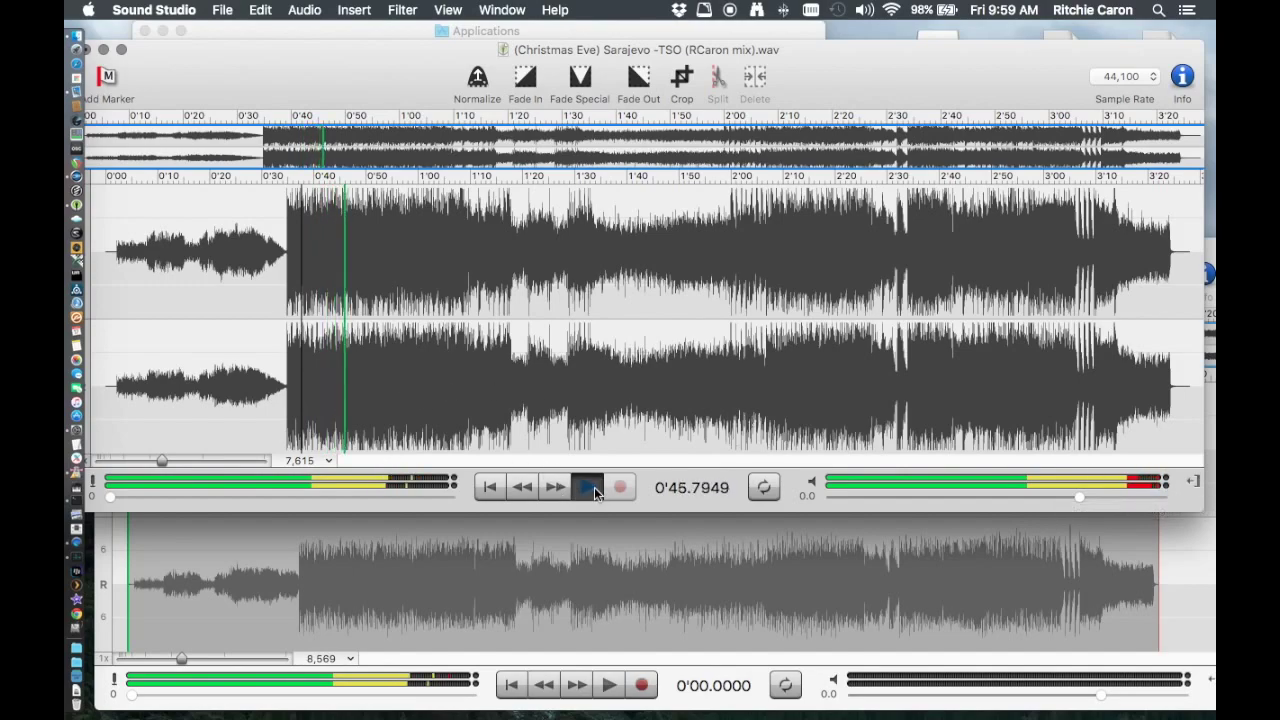
left_click(590, 487)
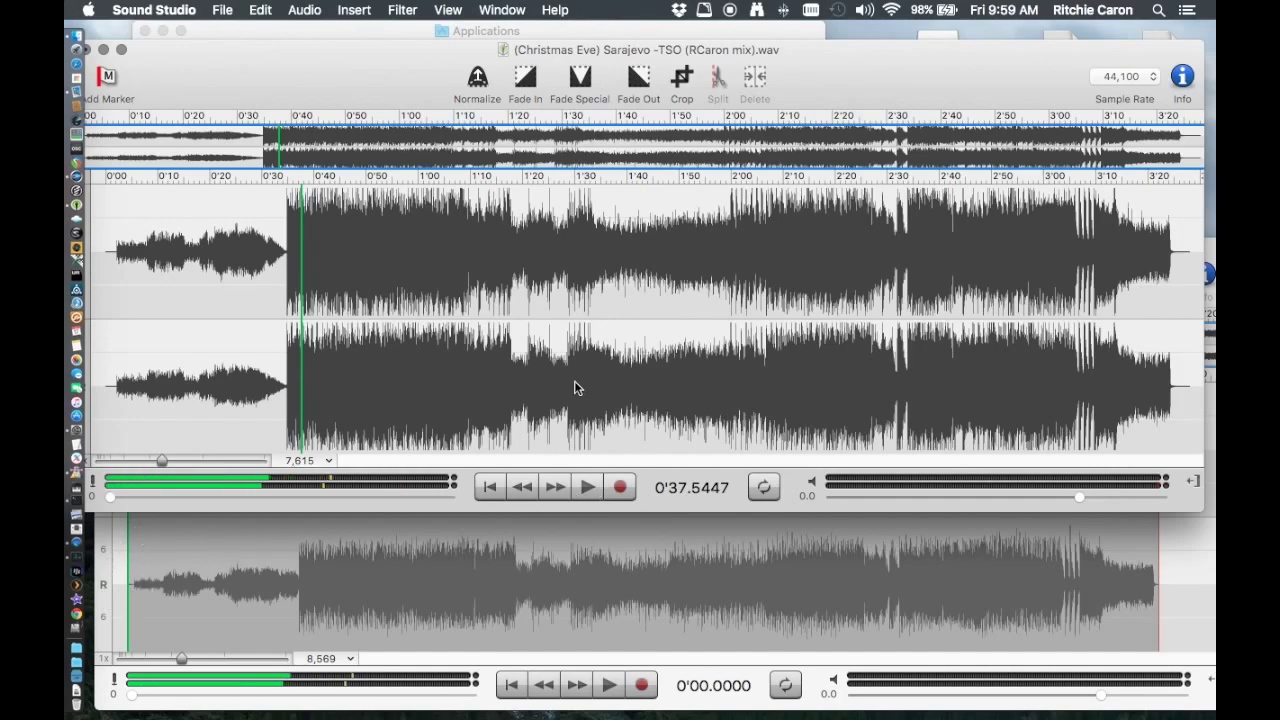
left_click(671, 337)
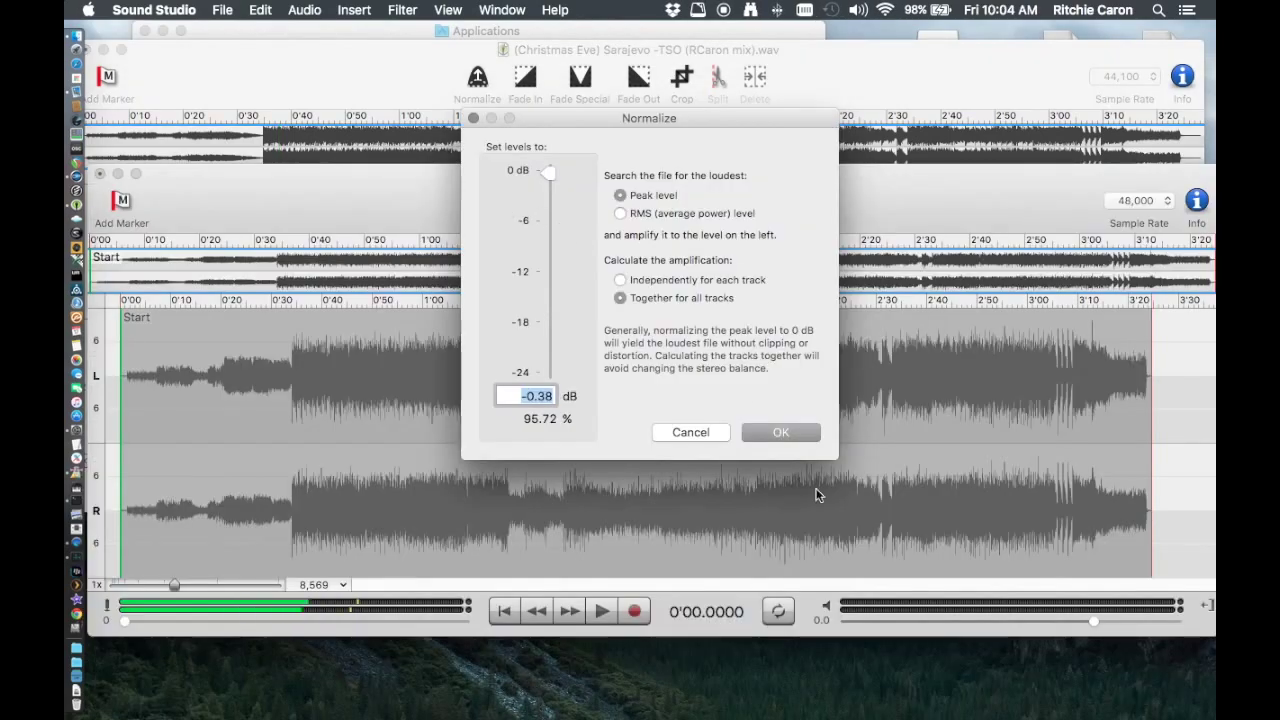